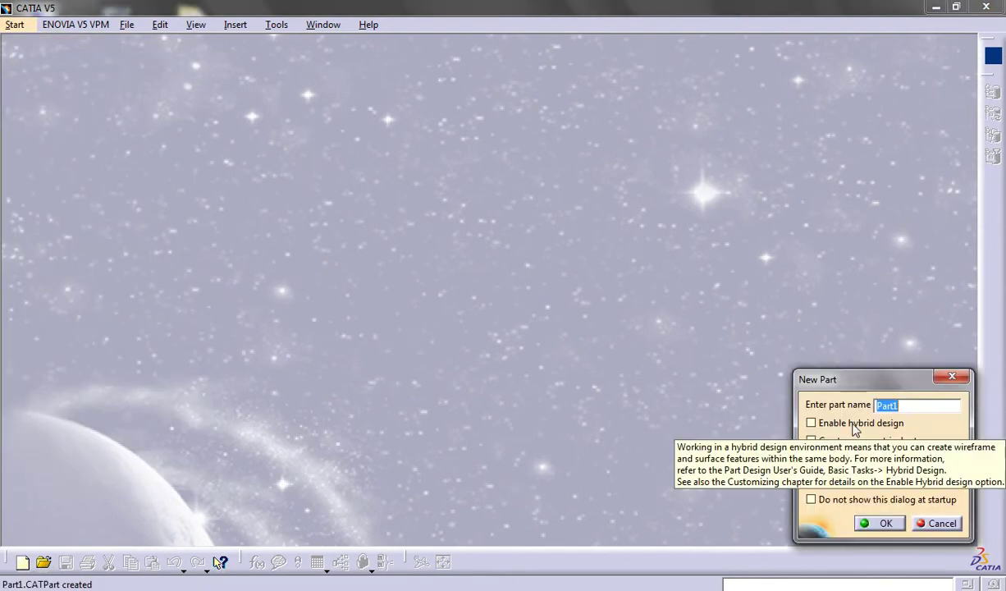
Create a new part named disenyo-superior and save it as disenyo-superior.CATPart in the 1415_gr23 folder.
{"action": "type", "text": "disenyo-superior"}
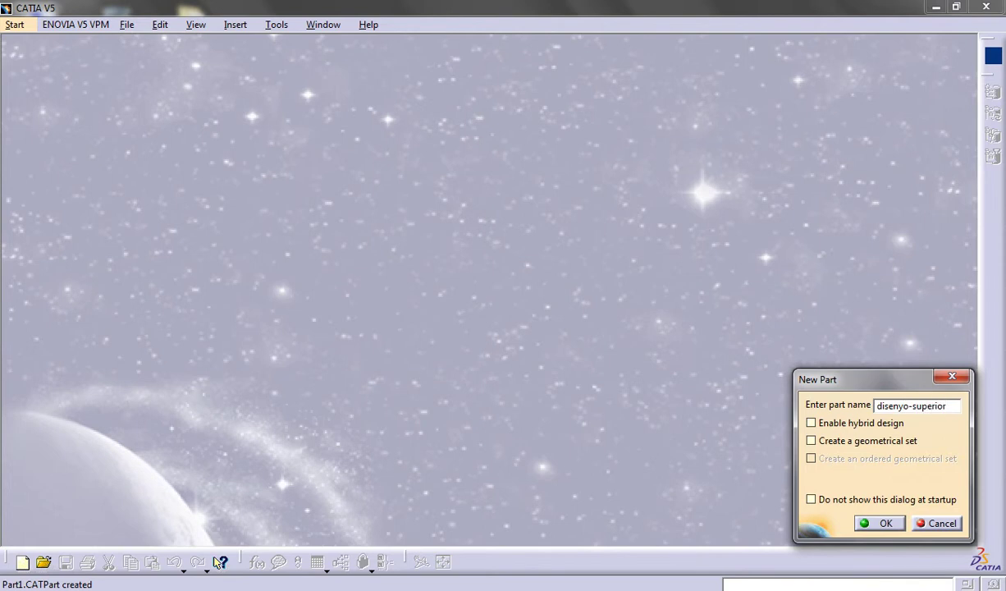
{"action": "key", "text": "Return"}
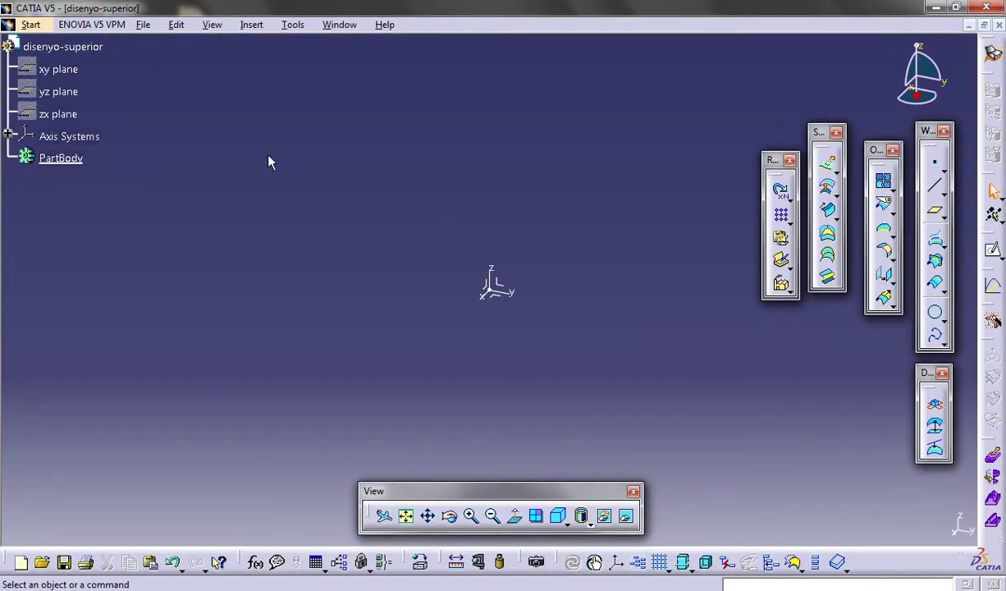
{"action": "left_click", "coordinate": [144, 24]}
{"action": "left_click", "coordinate": [156, 123]}
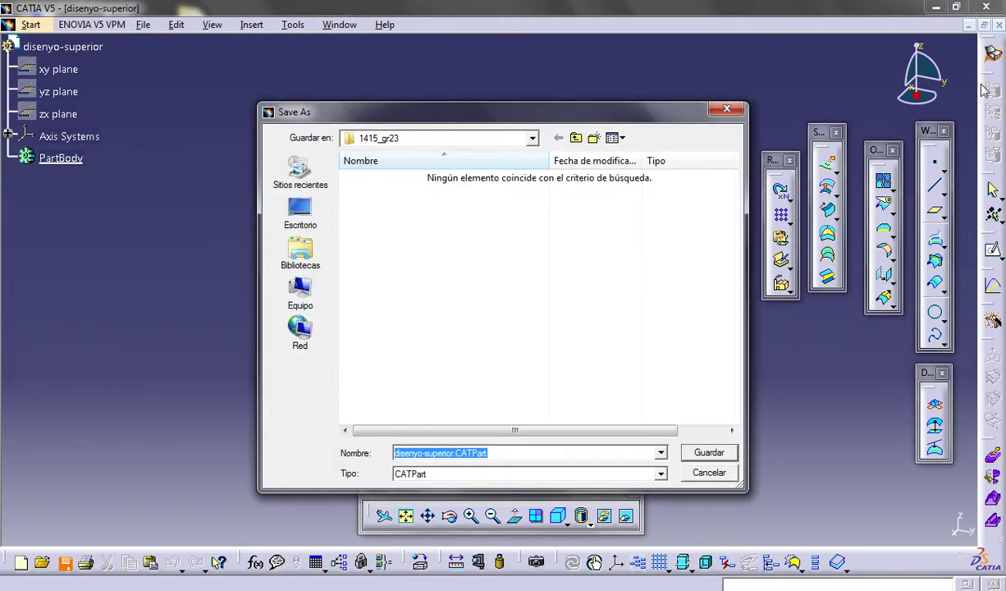
{"action": "left_click", "coordinate": [534, 139]}
{"action": "left_click", "coordinate": [435, 311]}
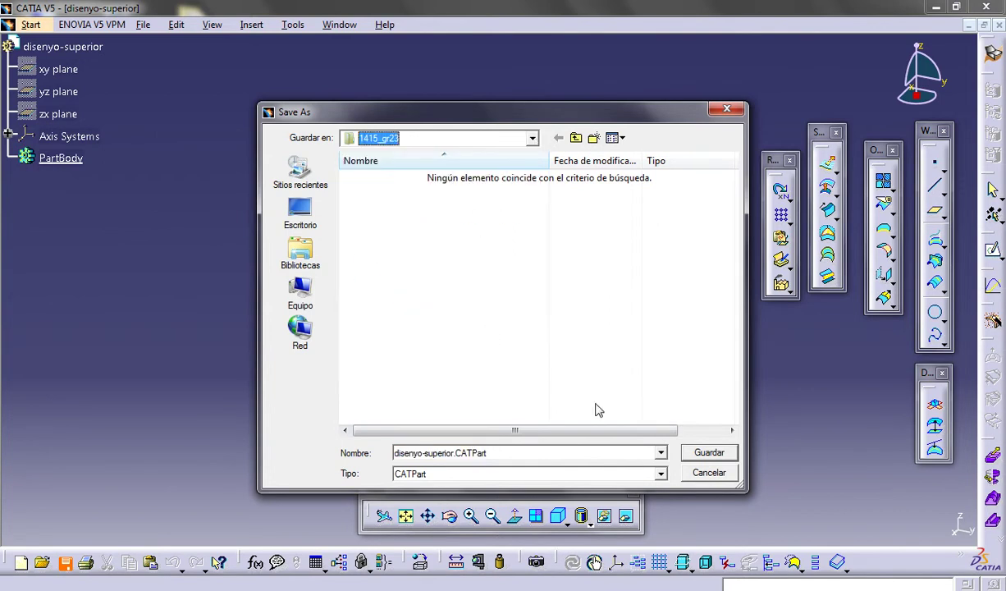
{"action": "left_click", "coordinate": [700, 454]}
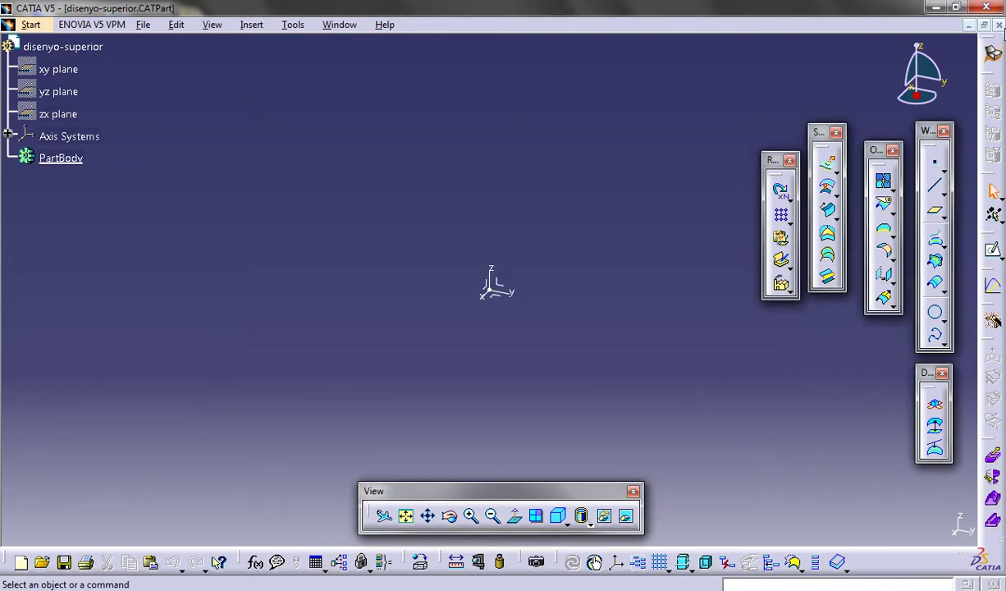
Close the part and open the recently used Chapa-y-refuerzo.CATProduct.
{"action": "left_click", "coordinate": [999, 25]}
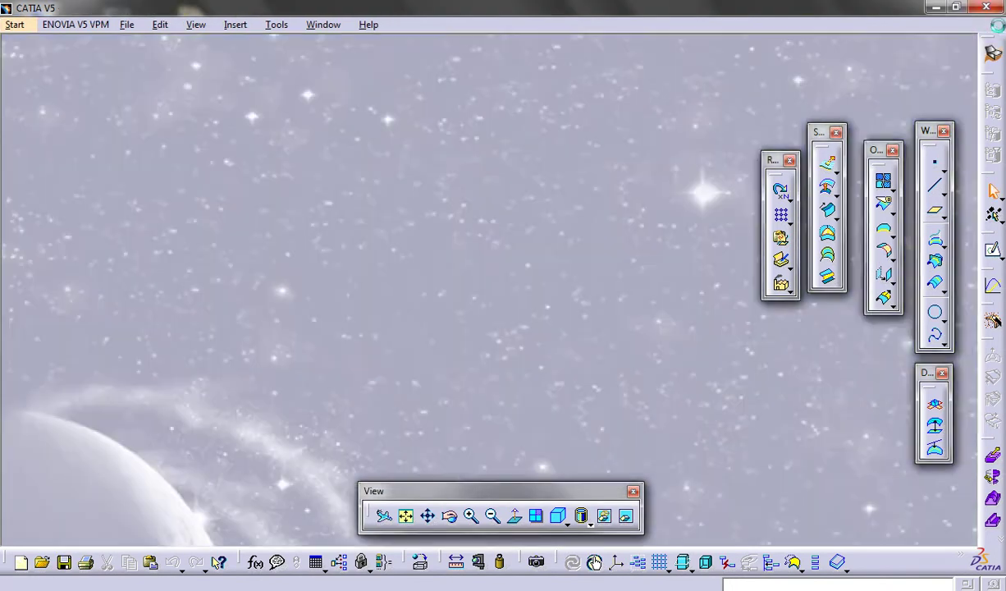
{"action": "left_click", "coordinate": [128, 25]}
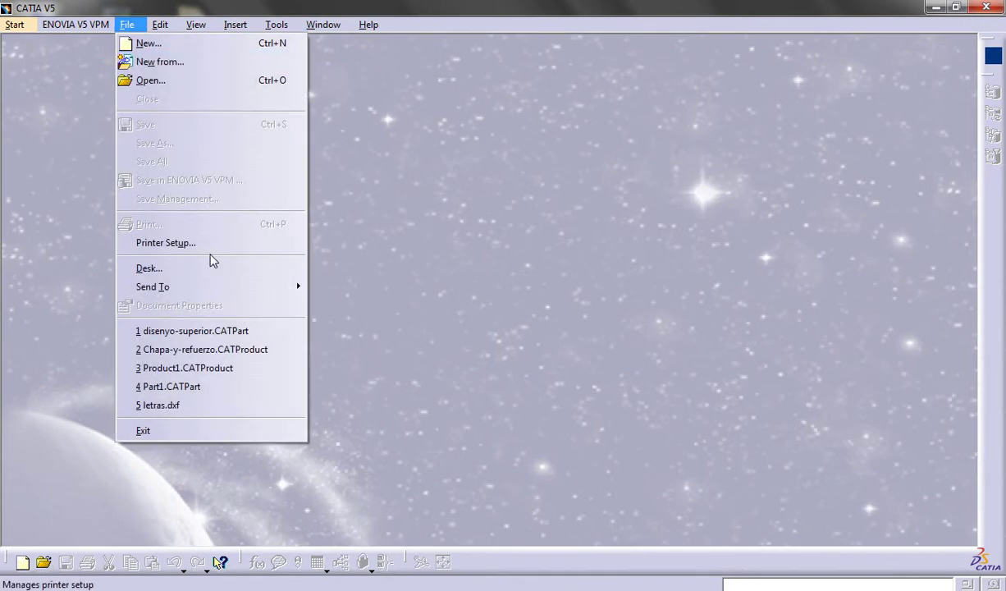
{"action": "left_click", "coordinate": [229, 349]}
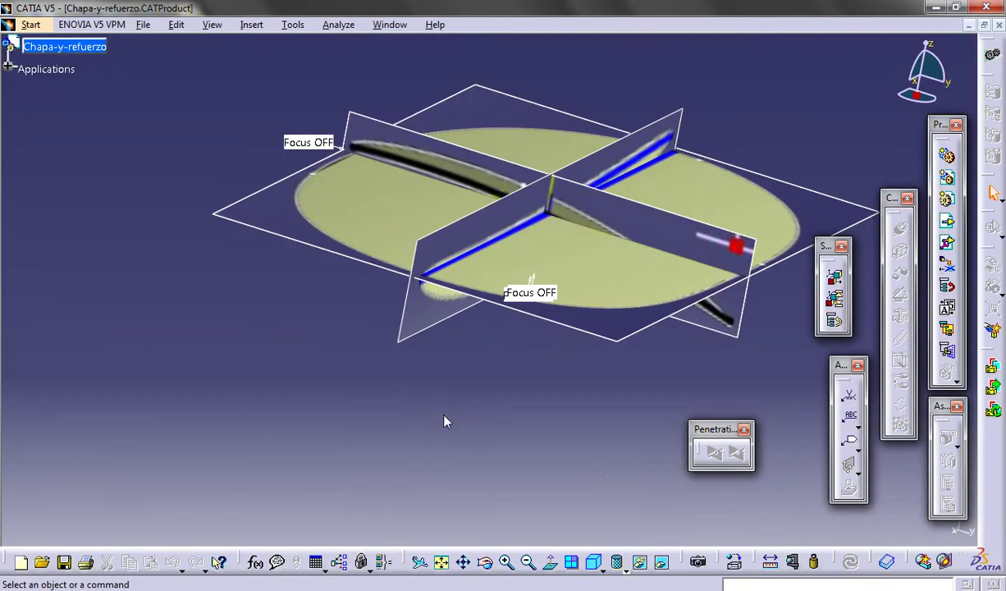
Insert disenyo-superior.CATPart from the 1415_gr23 folder into the Chapa-y-refuerzo product as an existing component.
{"action": "left_click", "coordinate": [70, 47]}
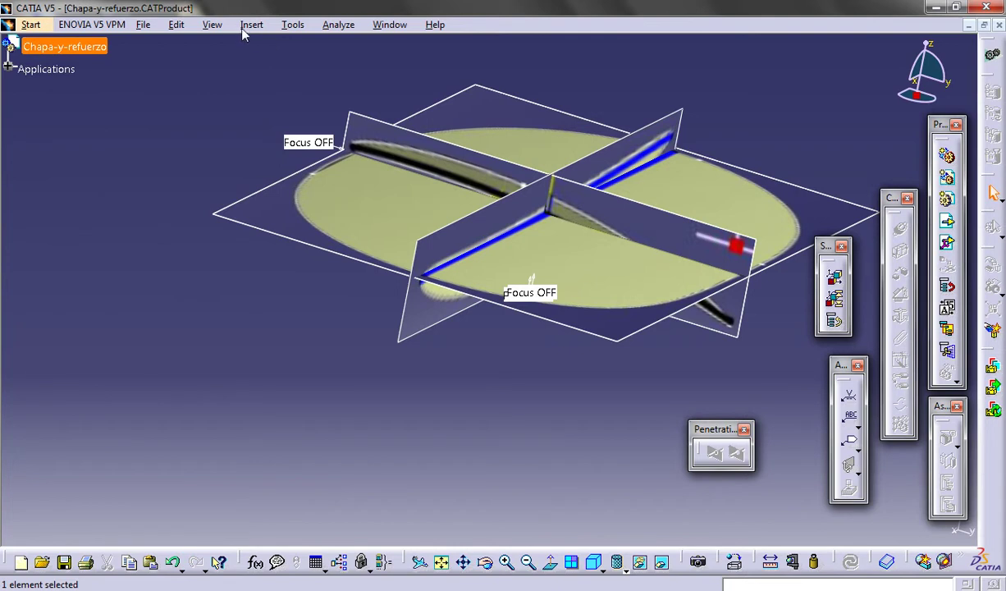
{"action": "left_click", "coordinate": [247, 26]}
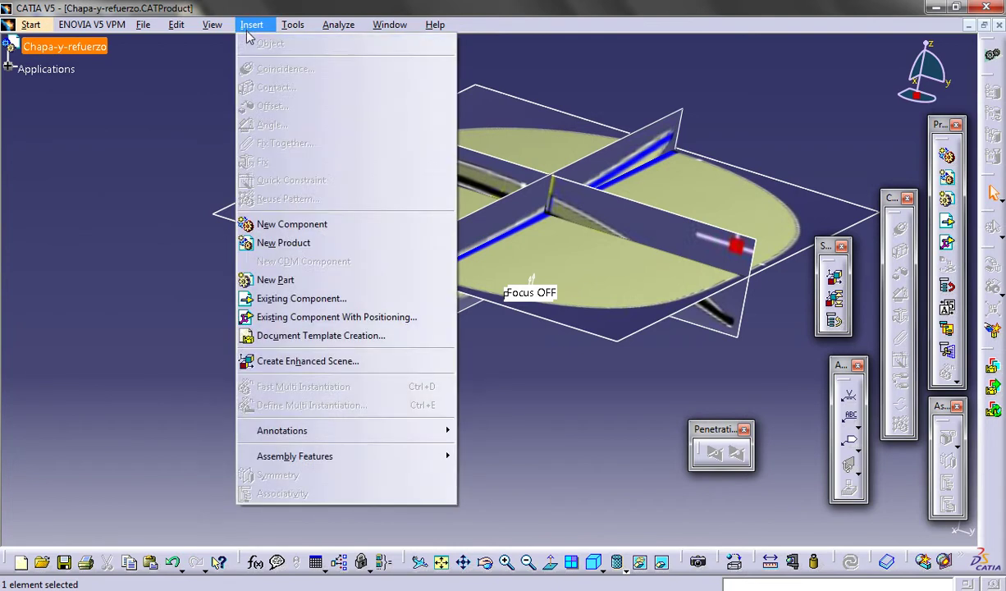
{"action": "left_click", "coordinate": [313, 300]}
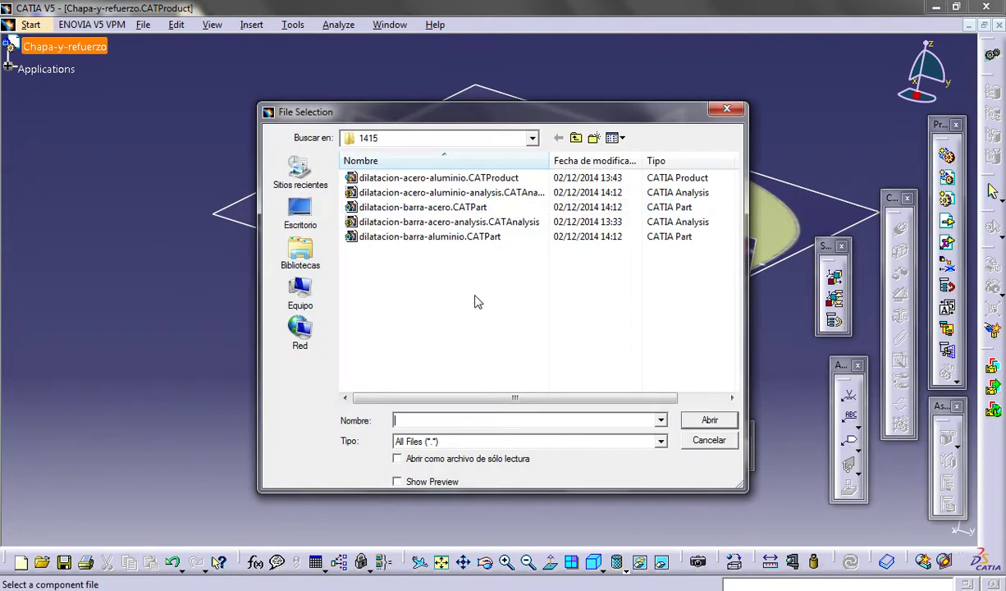
{"action": "left_click", "coordinate": [575, 138]}
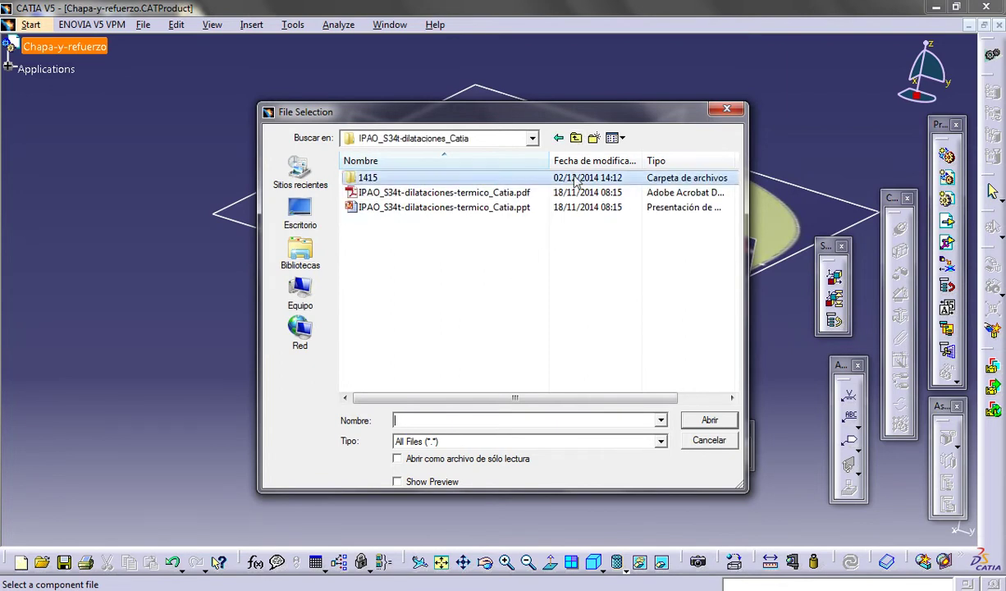
{"action": "left_click", "coordinate": [575, 138]}
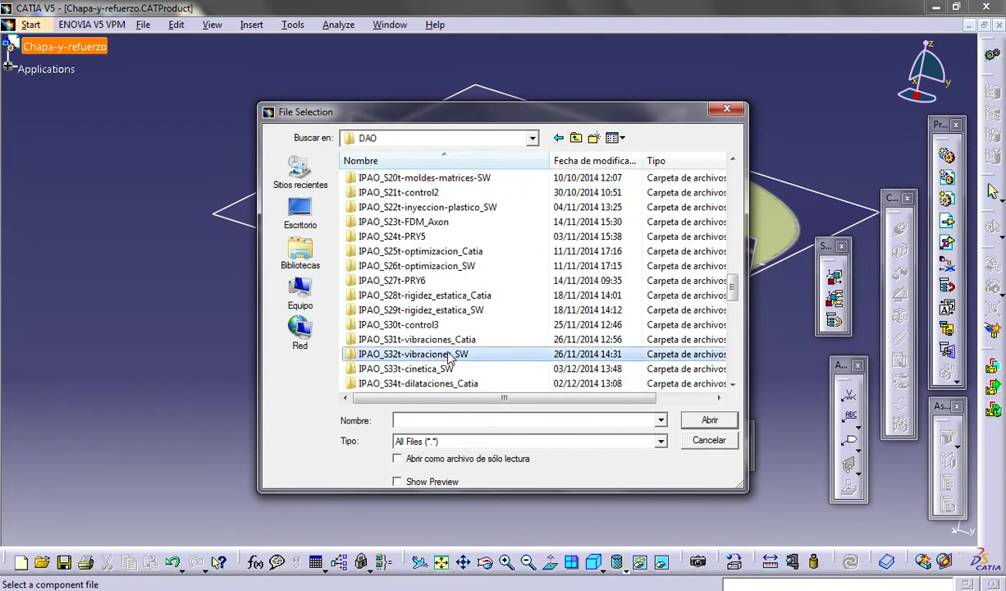
{"action": "scroll", "coordinate": [448, 320], "scroll_direction": "up", "scroll_amount": 5}
{"action": "scroll", "coordinate": [447, 319], "scroll_direction": "up", "scroll_amount": 1}
{"action": "scroll", "coordinate": [443, 300], "scroll_direction": "up", "scroll_amount": 1}
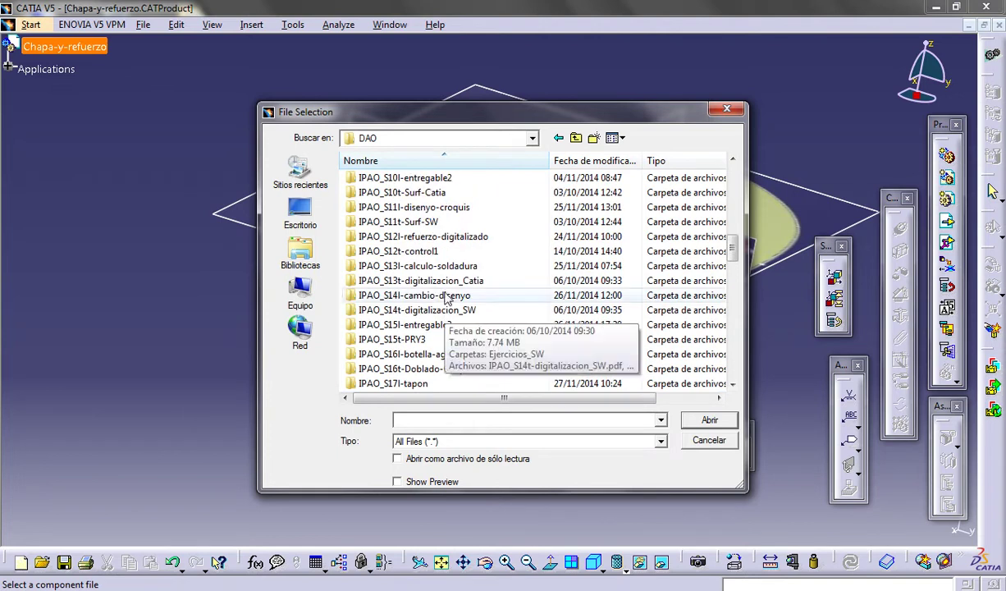
{"action": "double_click", "coordinate": [426, 209]}
{"action": "double_click", "coordinate": [447, 194]}
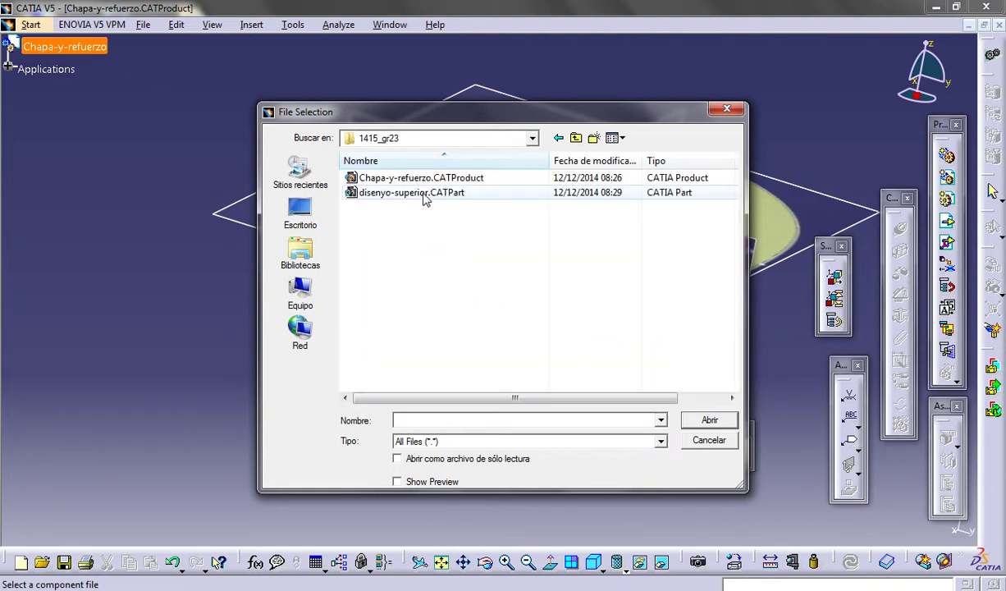
{"action": "left_click", "coordinate": [433, 197]}
{"action": "left_click", "coordinate": [708, 419]}
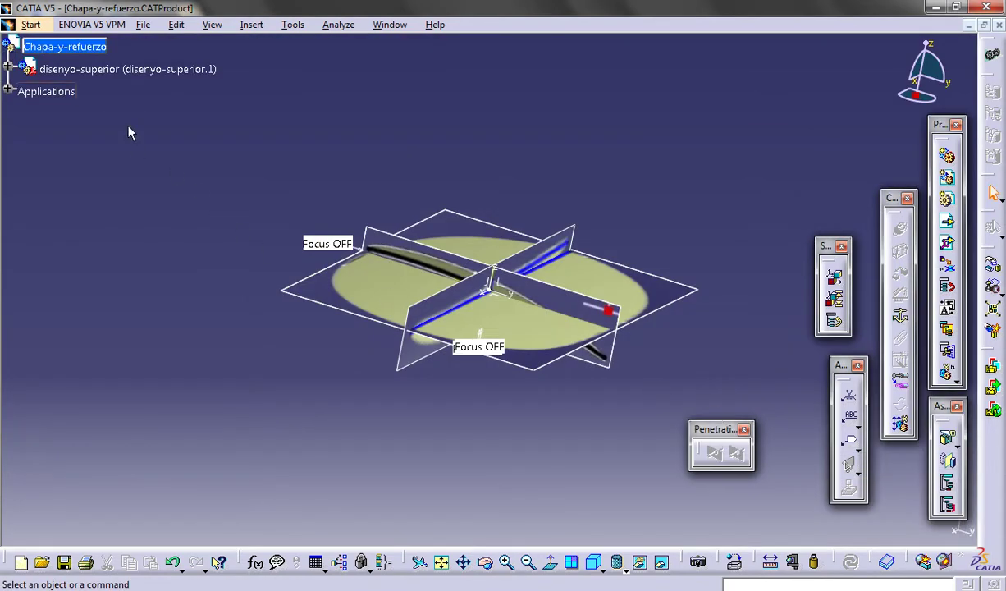
Apply a Fix constraint to the disenyo-superior component in the assembly.
{"action": "left_click", "coordinate": [123, 69]}
{"action": "left_click", "coordinate": [901, 316]}
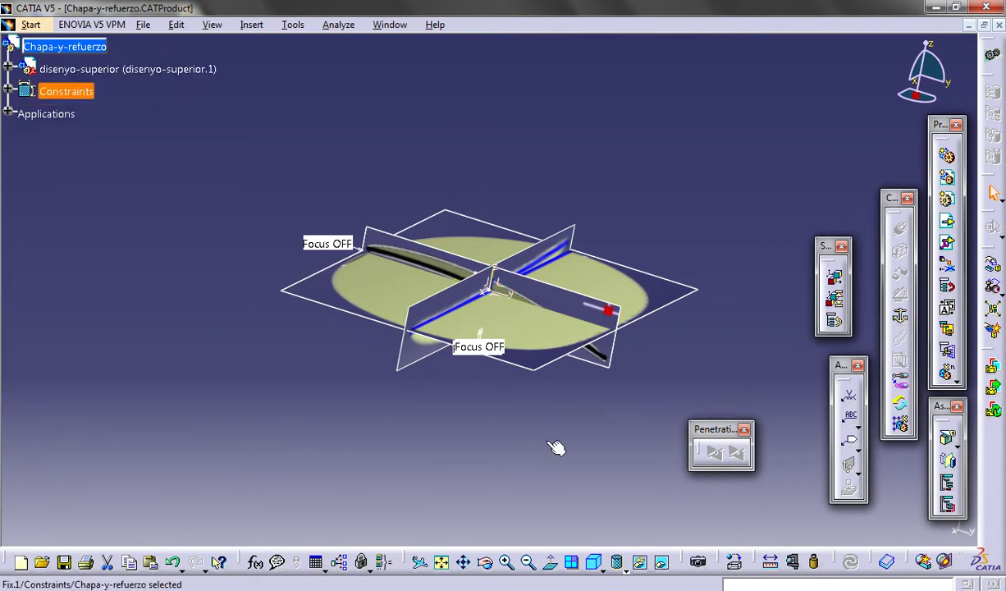
{"action": "left_click", "coordinate": [72, 275]}
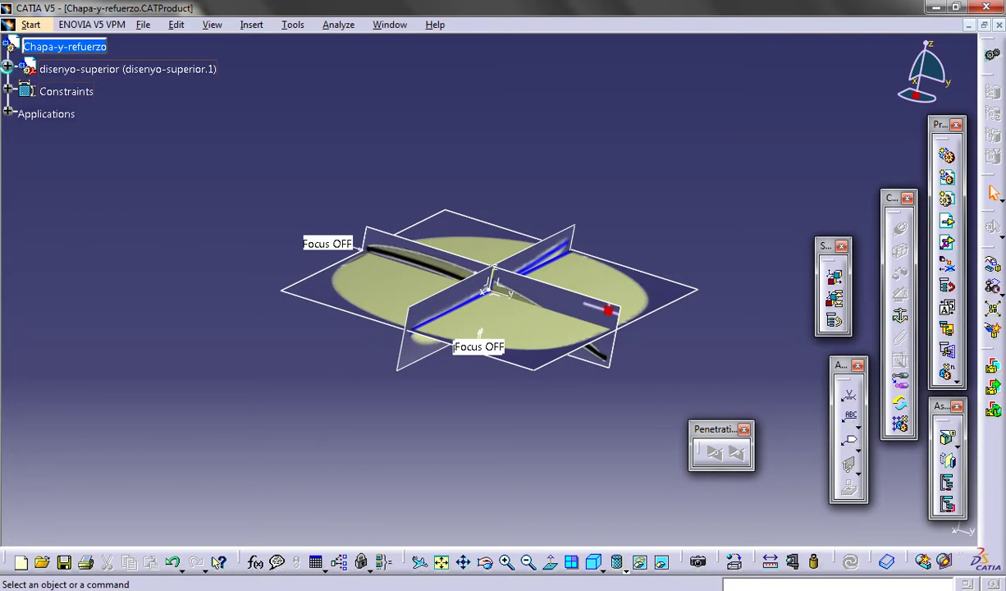
Activate the disenyo-superior part for editing and insert a geometrical set named alambrico in it.
{"action": "left_click", "coordinate": [8, 69]}
{"action": "left_click", "coordinate": [25, 91]}
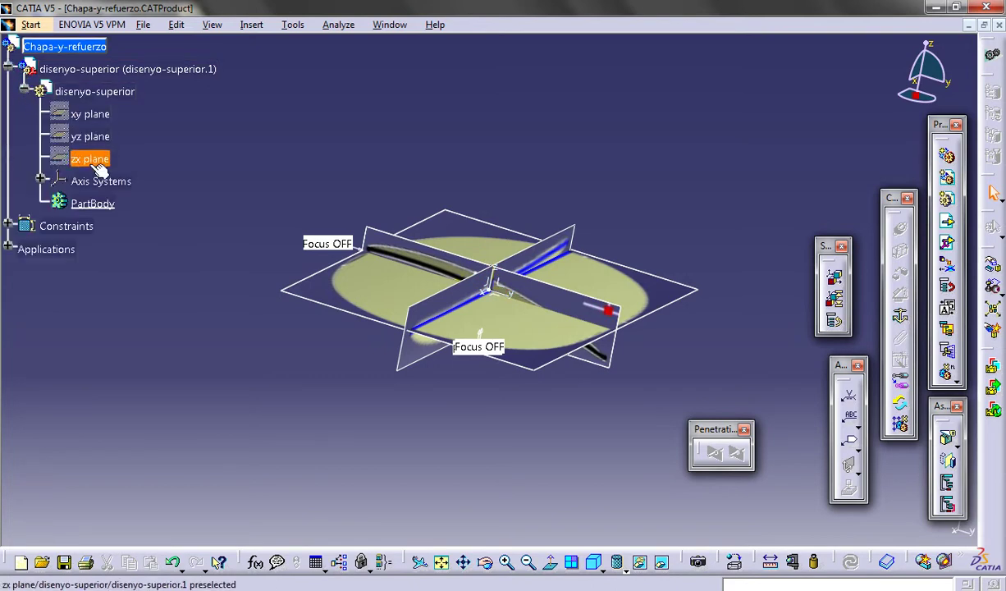
{"action": "double_click", "coordinate": [95, 91]}
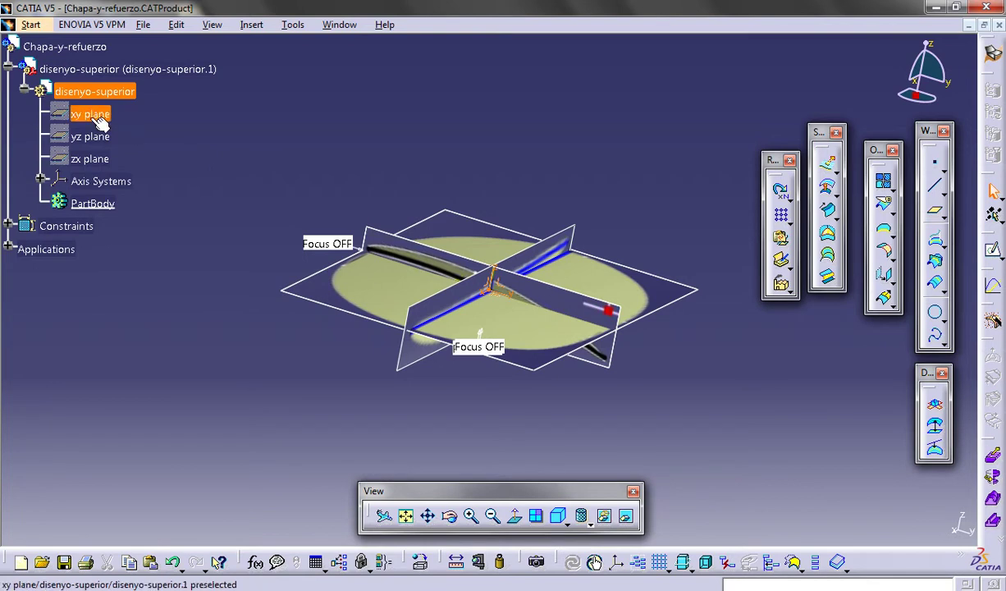
{"action": "left_click", "coordinate": [252, 25]}
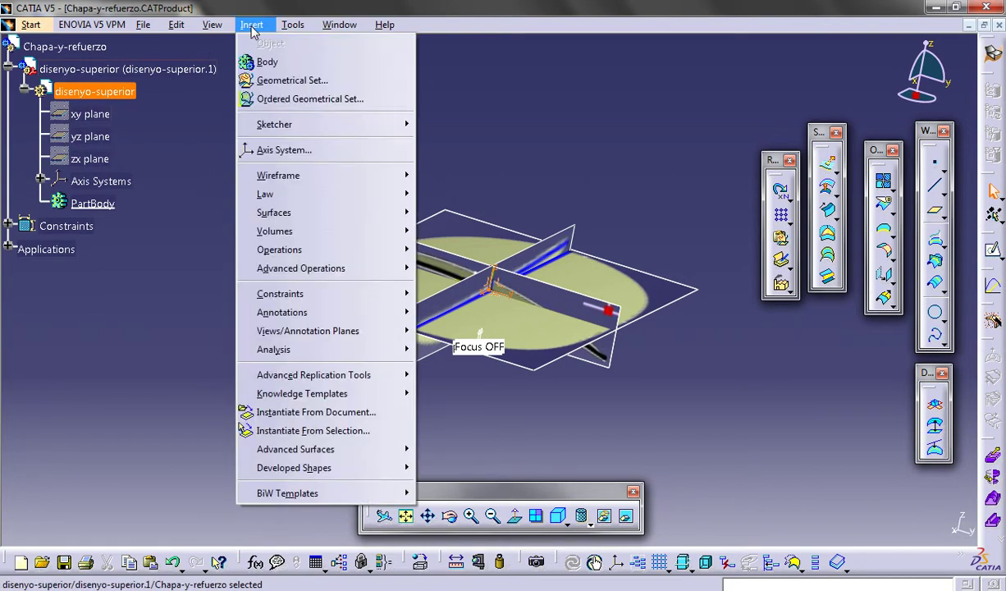
{"action": "left_click", "coordinate": [256, 78]}
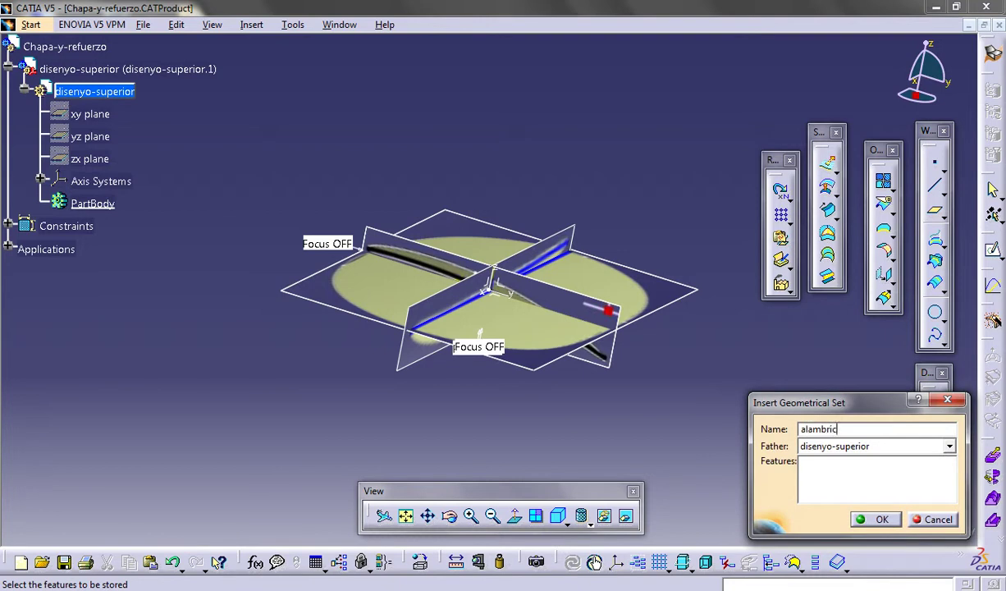
{"action": "key", "text": "Return"}
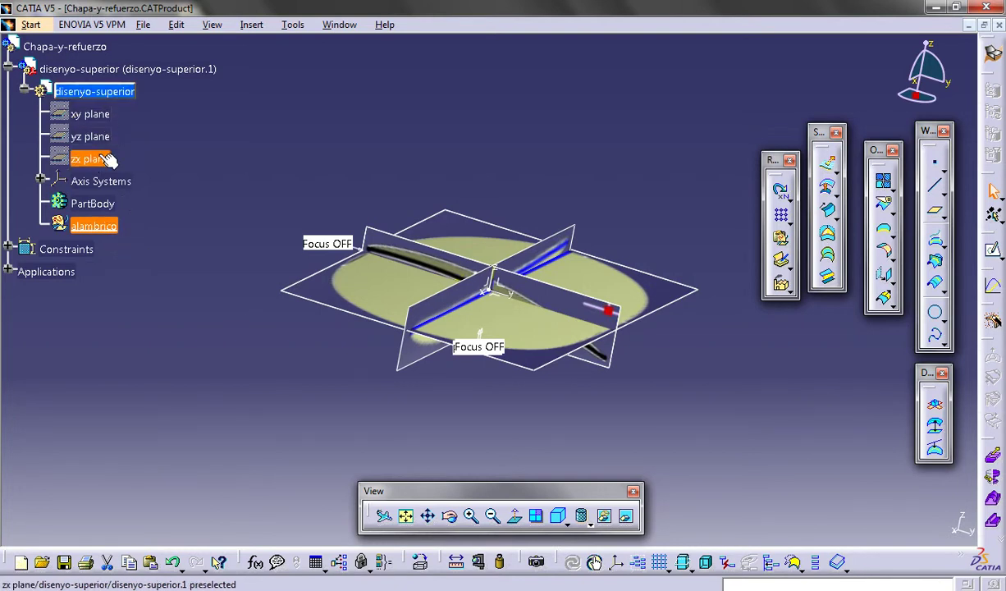
Start a new sketch on the yz plane of the disenyo-superior part.
{"action": "left_click", "coordinate": [91, 136]}
{"action": "left_click", "coordinate": [994, 251]}
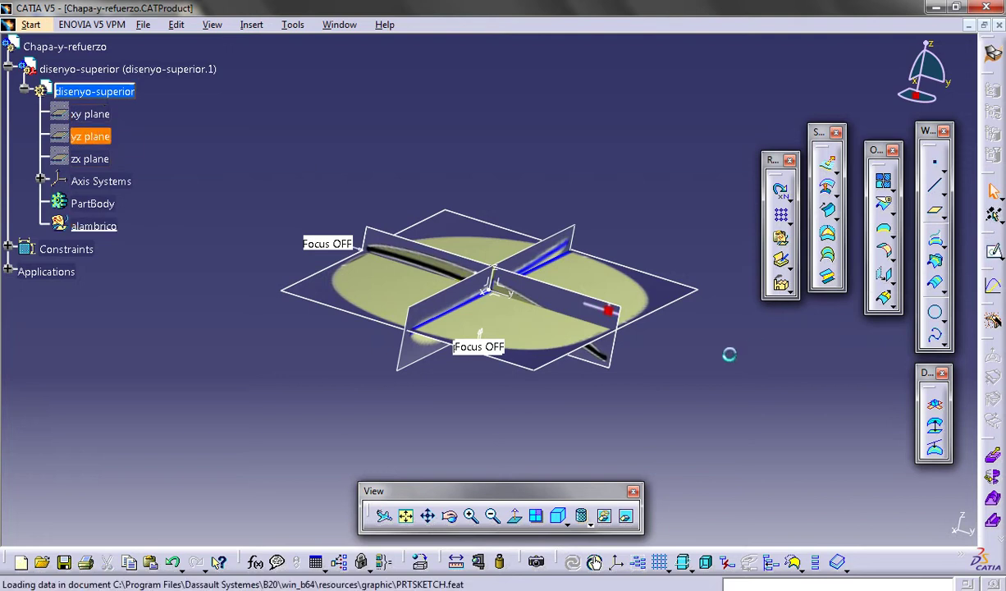
{"action": "mouse_move", "coordinate": [737, 355]}
{"action": "middle_mouse_down"}
{"action": "mouse_move", "coordinate": [625, 337]}
{"action": "mouse_move", "coordinate": [647, 287]}
{"action": "middle_mouse_up"}
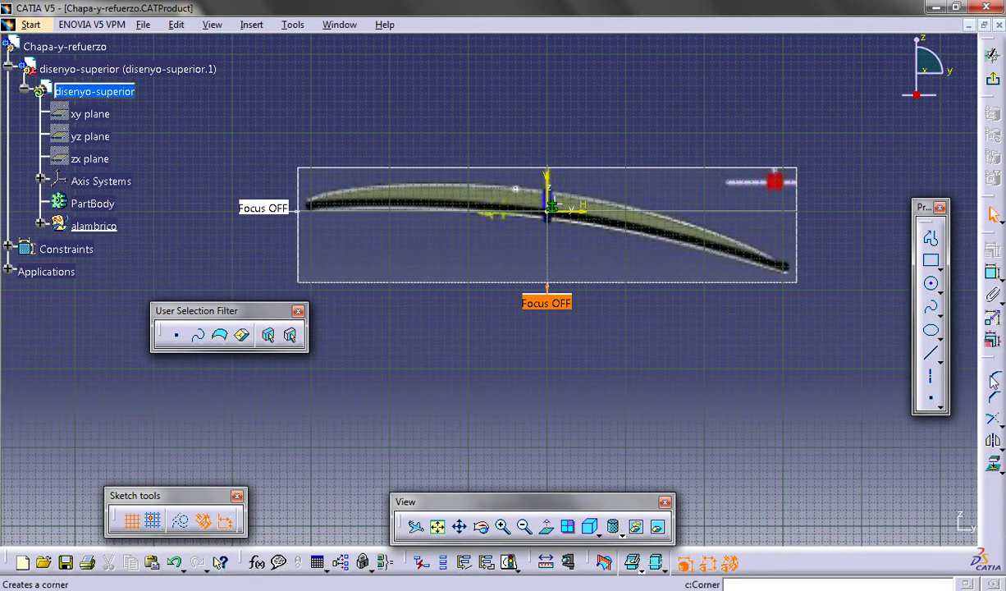
Draw a five-point spline along the black curve of the side image, through the origin and past both ends, and exit the sketch.
{"action": "left_click", "coordinate": [931, 310]}
{"action": "middle_click_drag", "start_coordinate": [831, 320], "coordinate": [560, 249]}
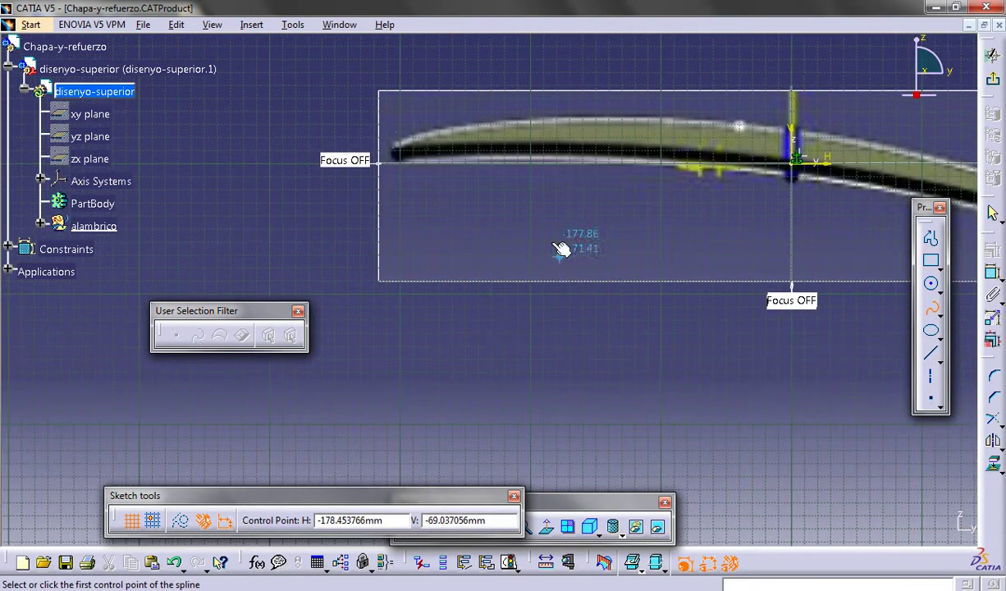
{"action": "left_click", "coordinate": [296, 158]}
{"action": "left_click", "coordinate": [449, 149]}
{"action": "left_click", "coordinate": [794, 160]}
{"action": "middle_click_drag", "start_coordinate": [790, 225], "coordinate": [427, 187]}
{"action": "left_click", "coordinate": [634, 169]}
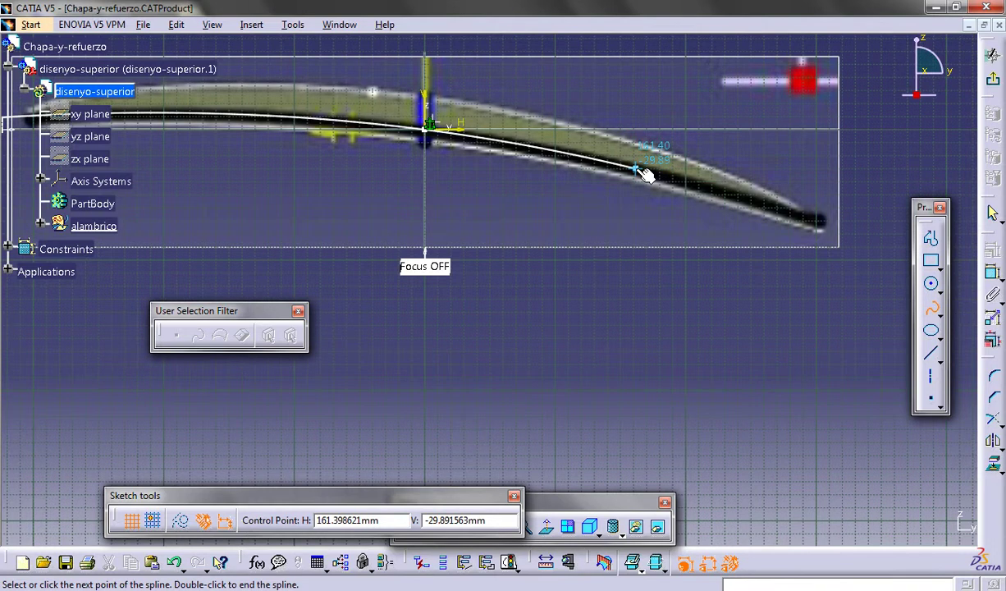
{"action": "left_click", "coordinate": [871, 237]}
{"action": "double_click", "coordinate": [893, 287]}
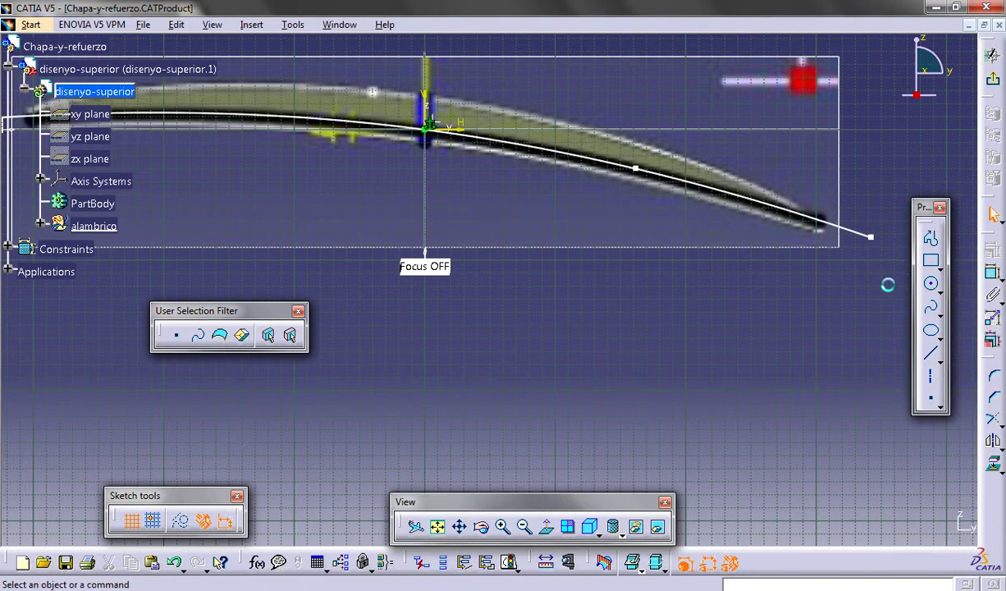
{"action": "mouse_move", "coordinate": [804, 326]}
{"action": "middle_mouse_down"}
{"action": "mouse_move", "coordinate": [746, 308]}
{"action": "mouse_move", "coordinate": [729, 339]}
{"action": "middle_mouse_up"}
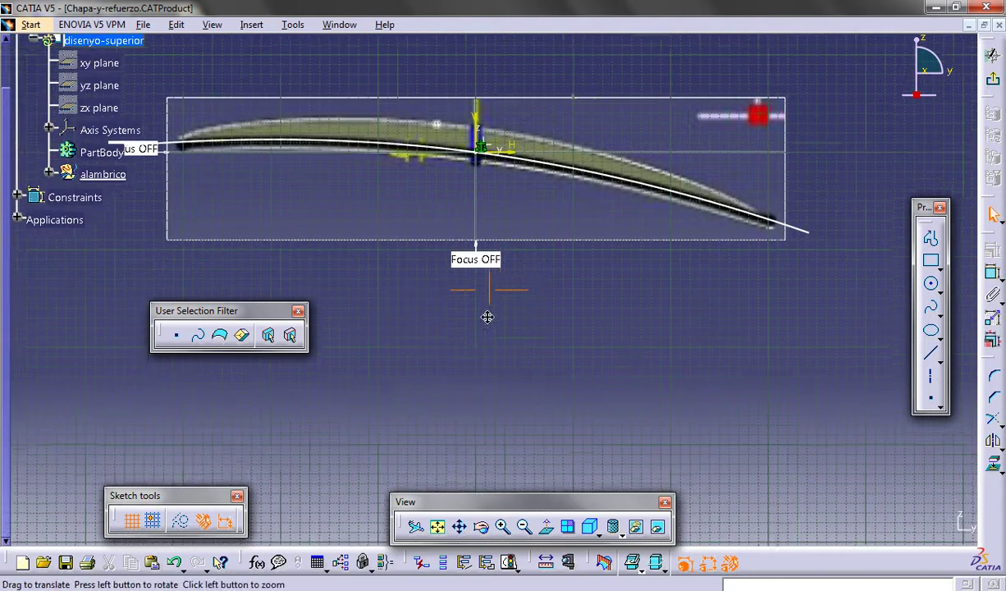
{"action": "middle_click_drag", "start_coordinate": [478, 319], "coordinate": [636, 313]}
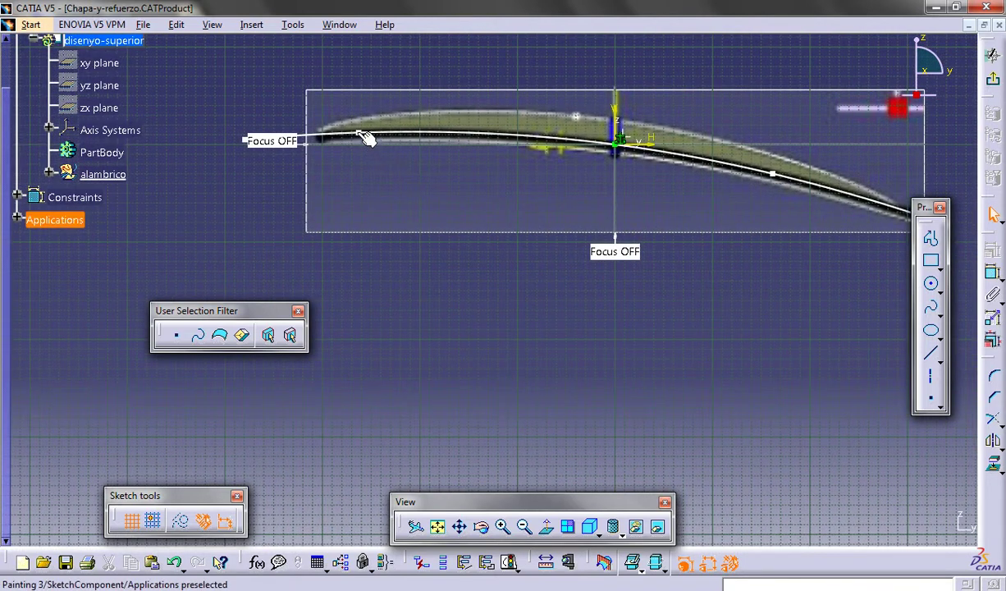
{"action": "middle_click_drag", "start_coordinate": [749, 304], "coordinate": [679, 321]}
{"action": "left_click", "coordinate": [858, 235]}
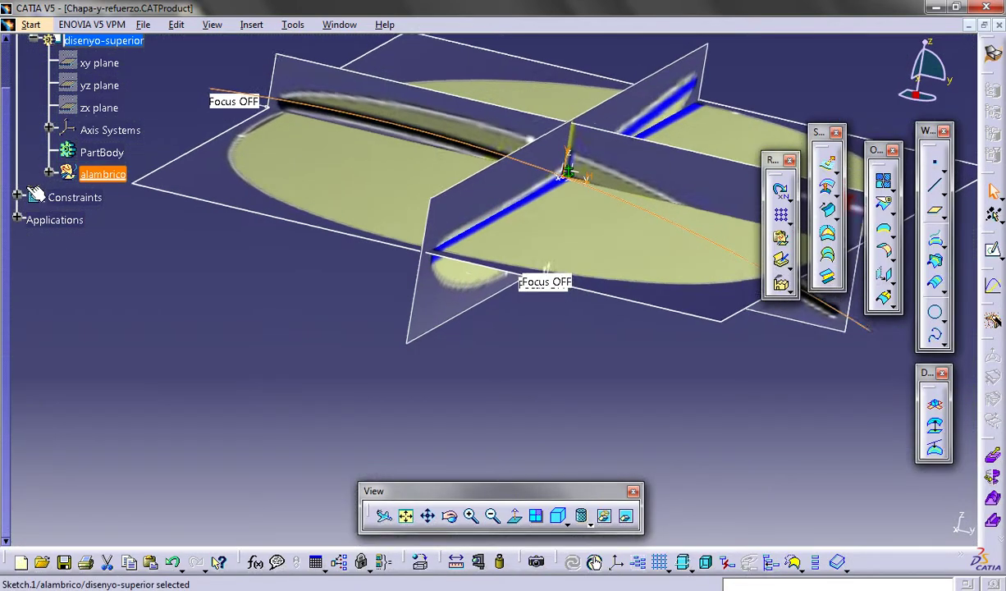
Set the lines and curves of Sketch.1 in the alambrico set to black with a 2 mm thickness.
{"action": "left_click", "coordinate": [49, 174]}
{"action": "right_click", "coordinate": [123, 197]}
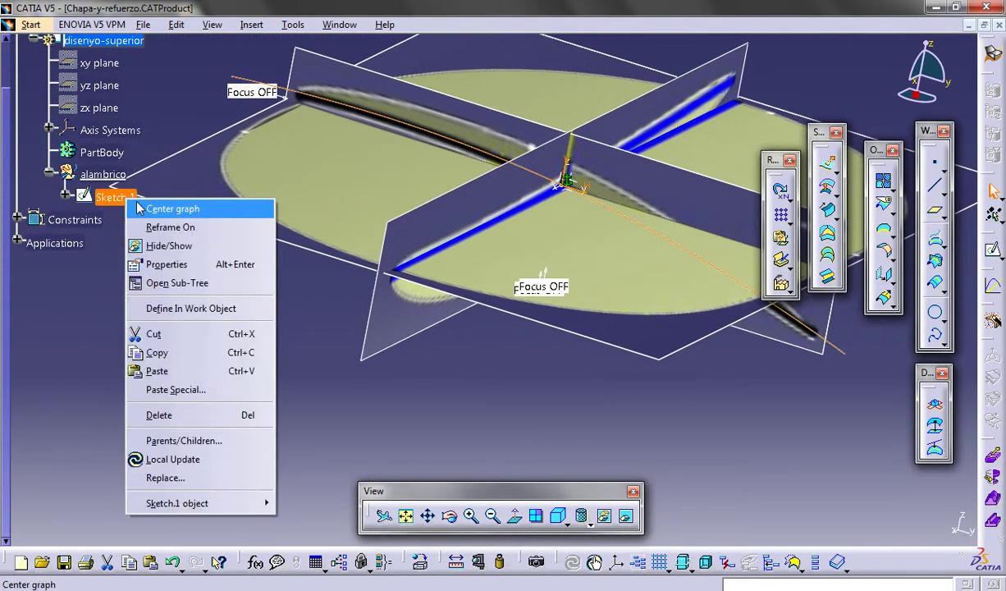
{"action": "left_click", "coordinate": [168, 265]}
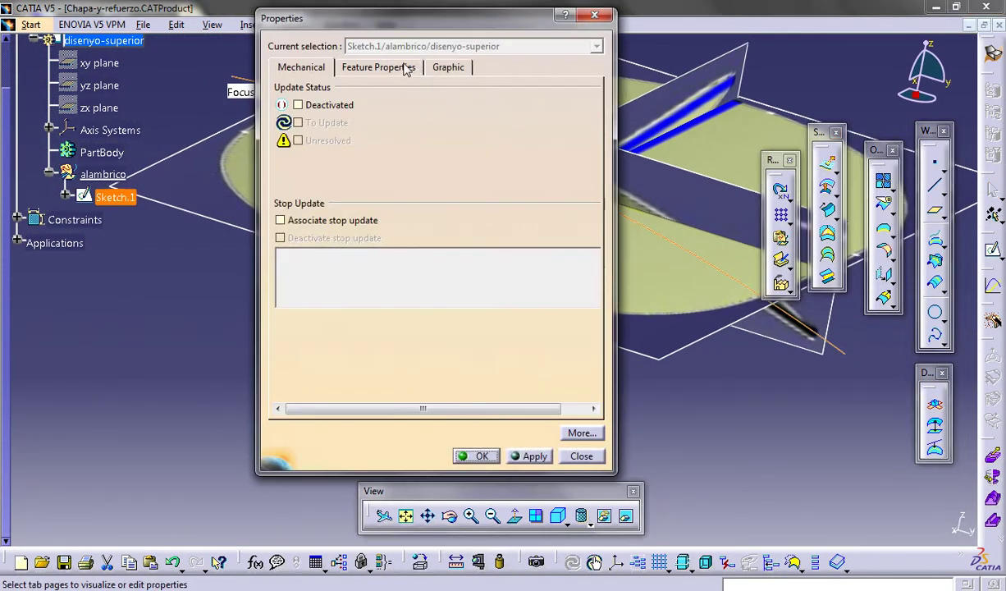
{"action": "left_click", "coordinate": [405, 69]}
{"action": "left_click", "coordinate": [446, 68]}
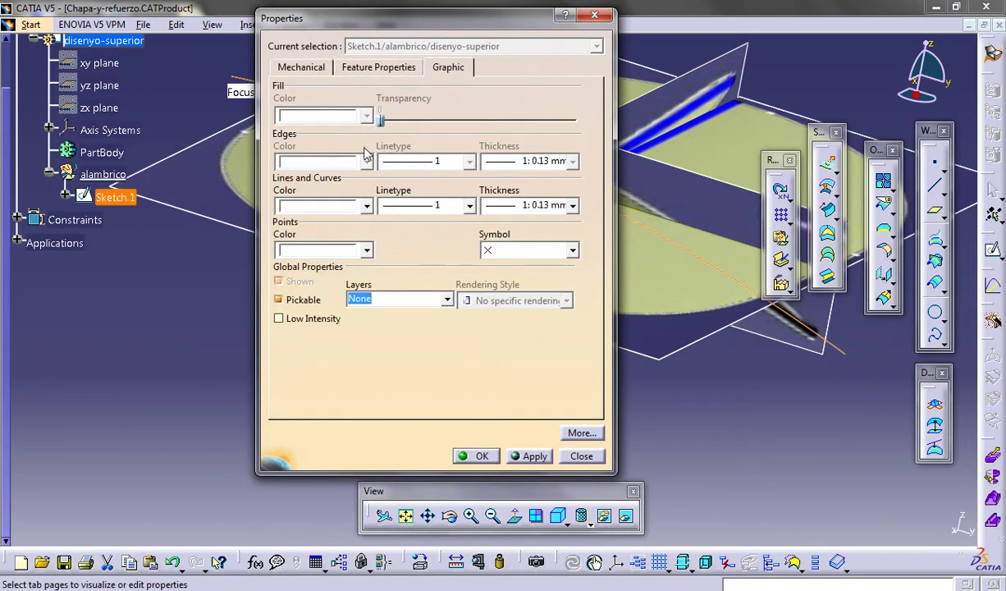
{"action": "left_click", "coordinate": [354, 206]}
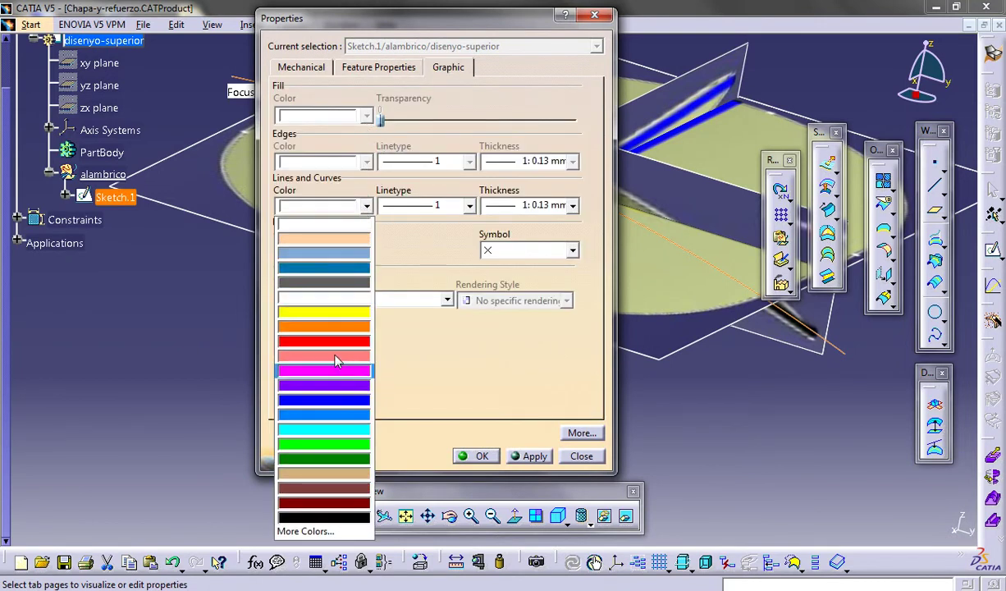
{"action": "left_click", "coordinate": [342, 518]}
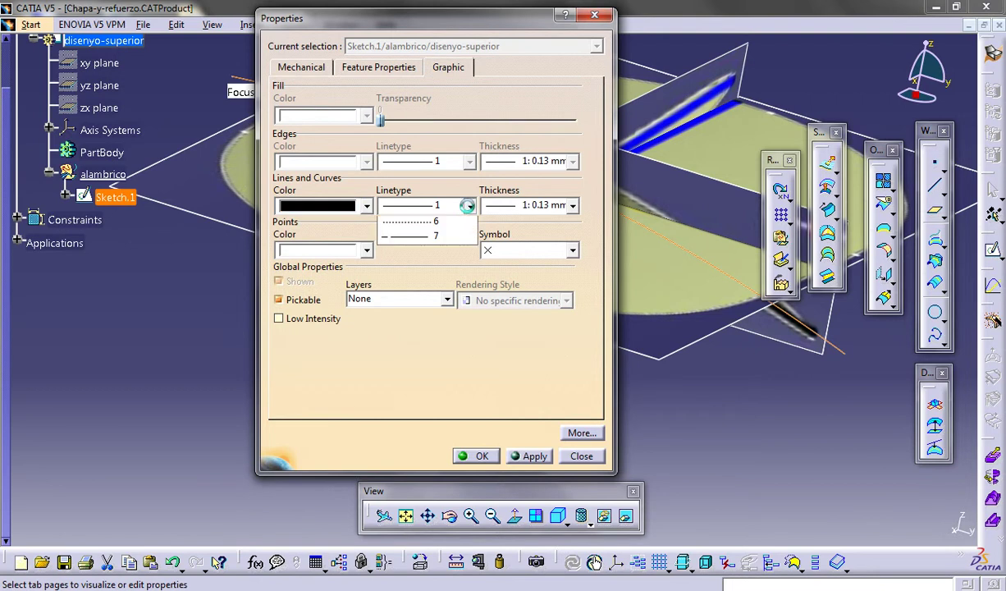
{"action": "left_click", "coordinate": [469, 206]}
{"action": "left_click", "coordinate": [488, 205]}
{"action": "left_click", "coordinate": [523, 206]}
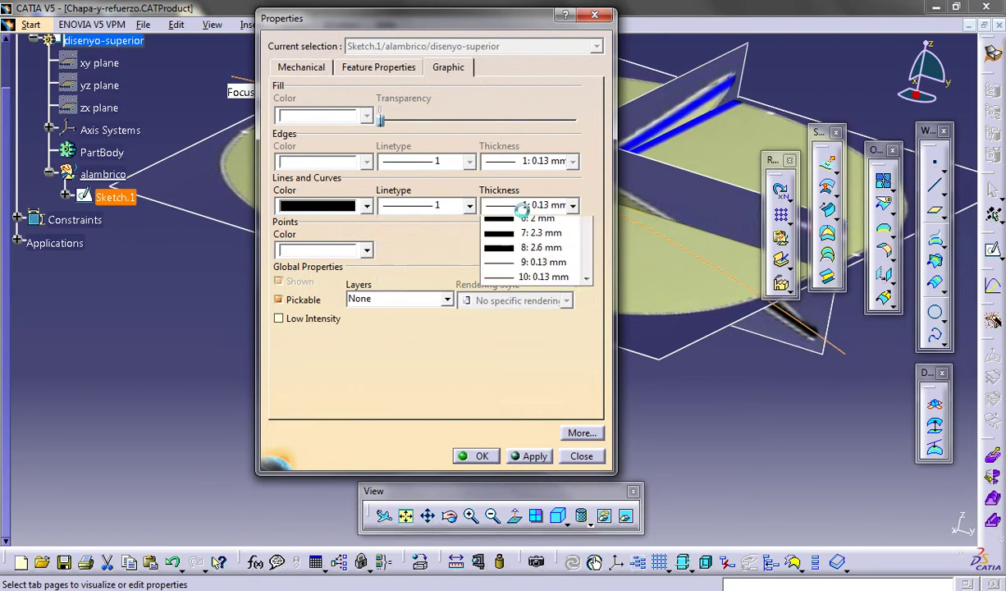
{"action": "left_click", "coordinate": [502, 292]}
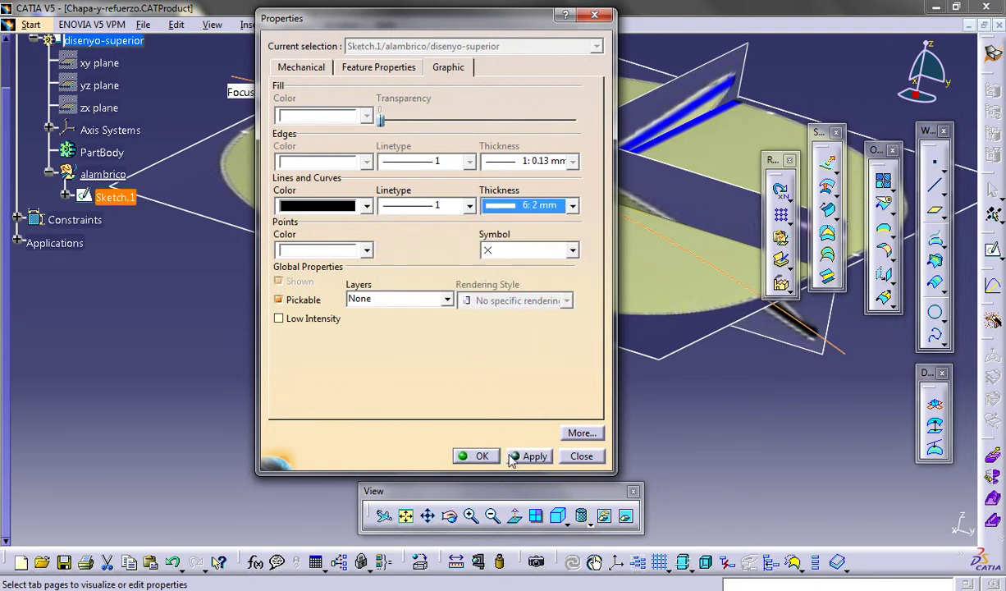
{"action": "left_click", "coordinate": [530, 456]}
{"action": "left_click", "coordinate": [474, 456]}
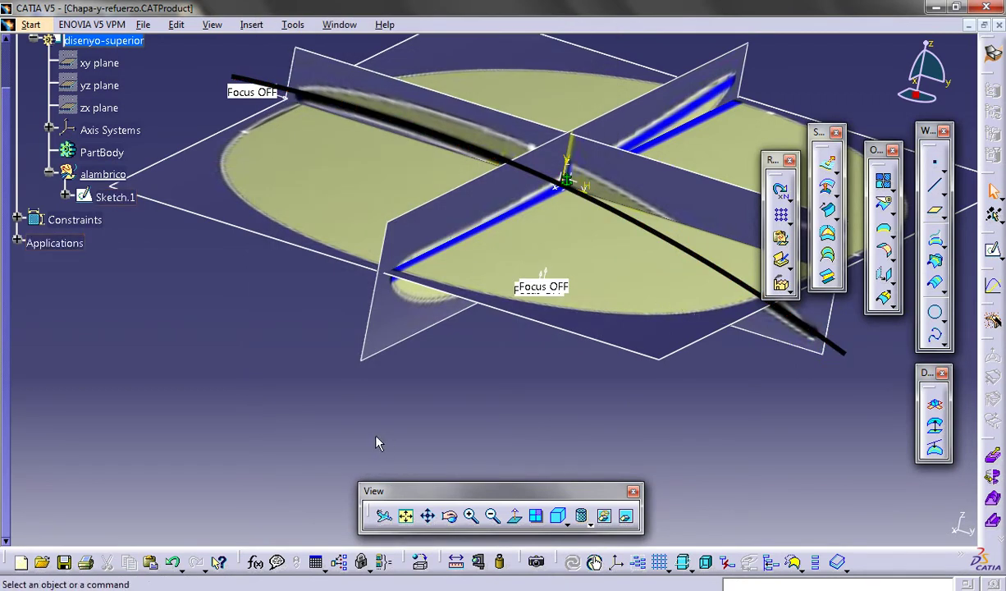
Sketch a five-point spline on the zx plane along the image's blue curve, through the origin and past both ends, and exit the sketch.
{"action": "left_click", "coordinate": [98, 107]}
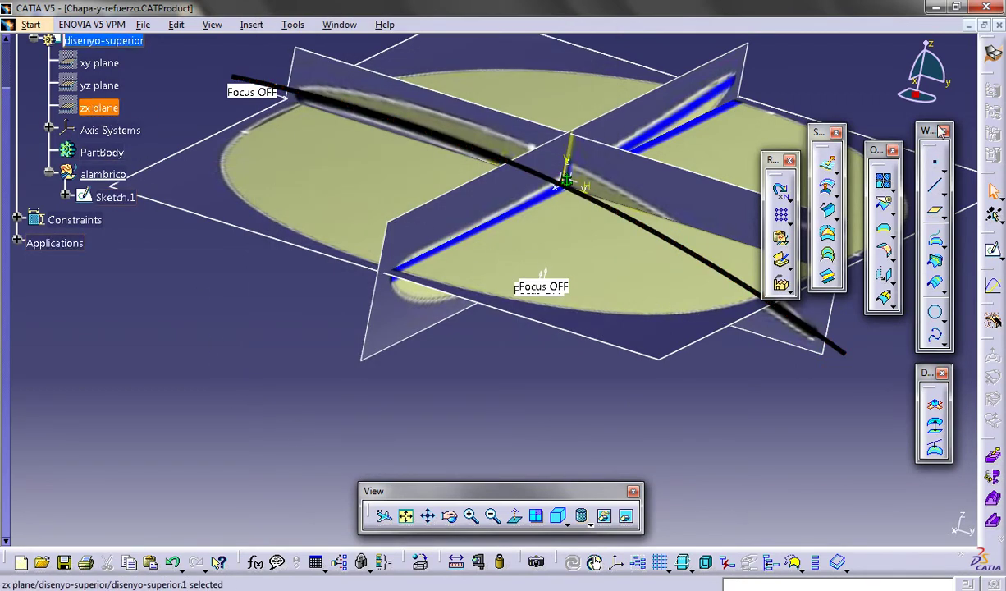
{"action": "left_click", "coordinate": [994, 252]}
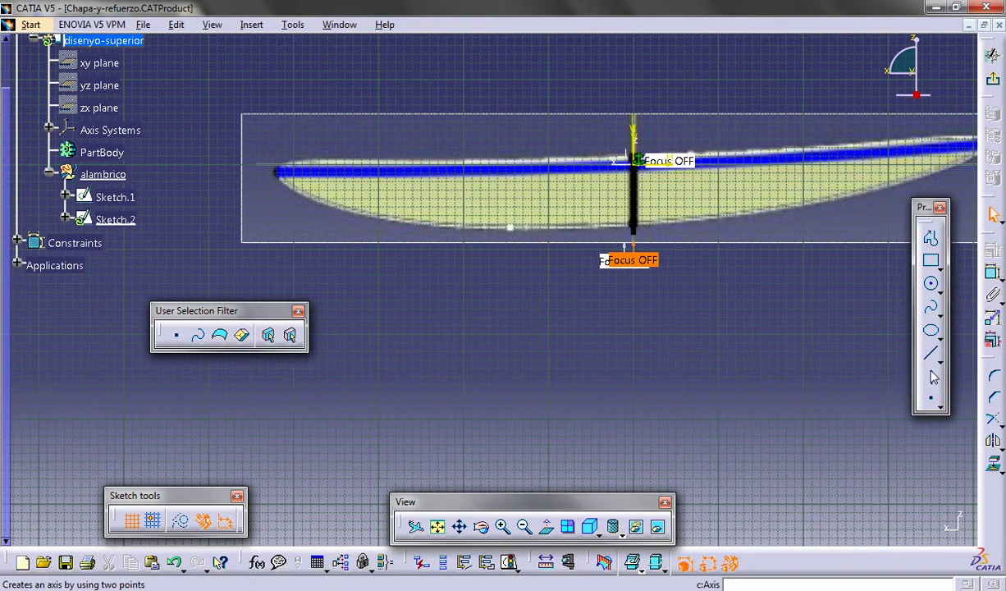
{"action": "left_click", "coordinate": [932, 309]}
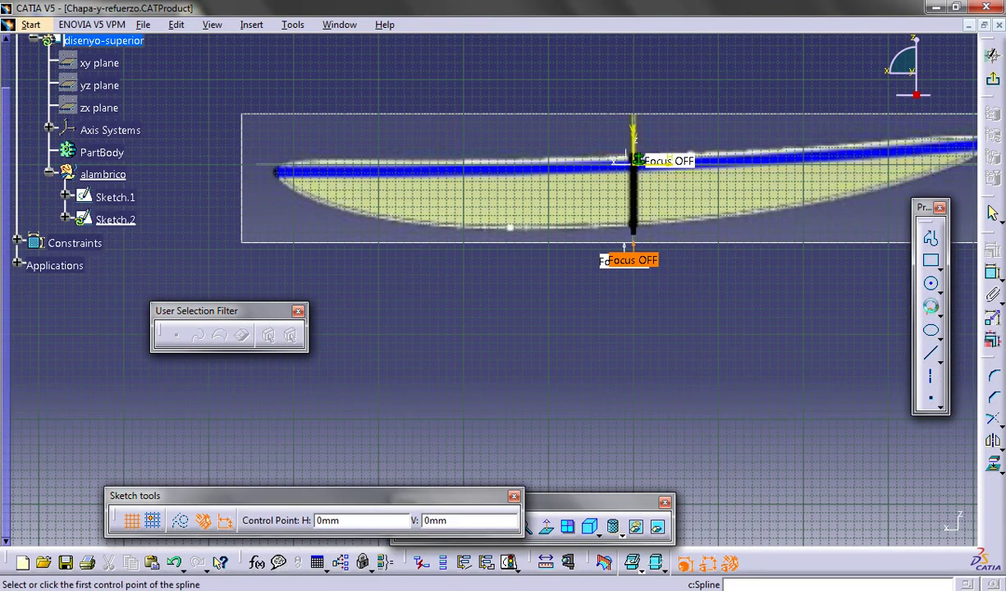
{"action": "left_click", "coordinate": [232, 171]}
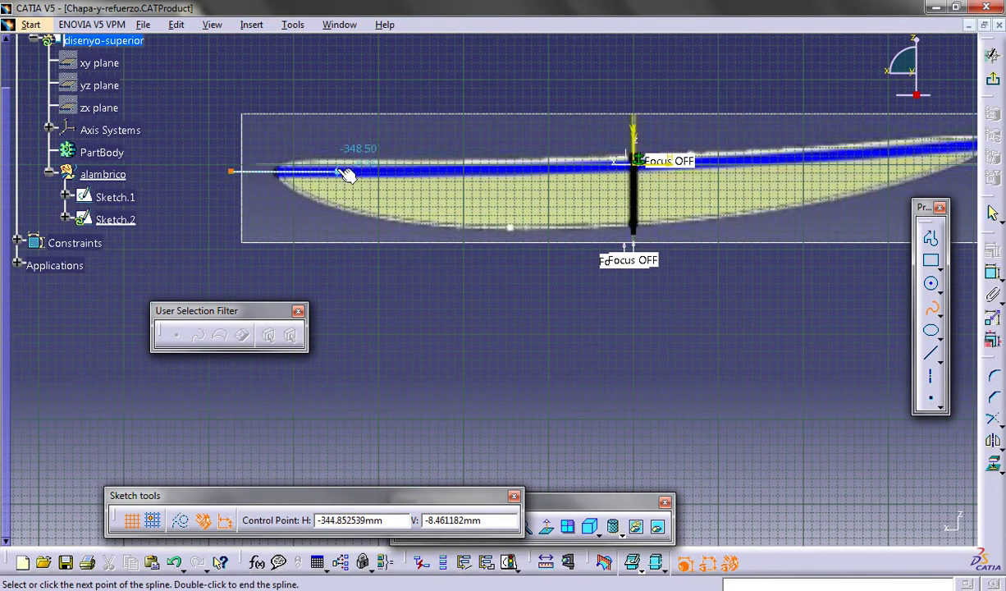
{"action": "left_click", "coordinate": [462, 171]}
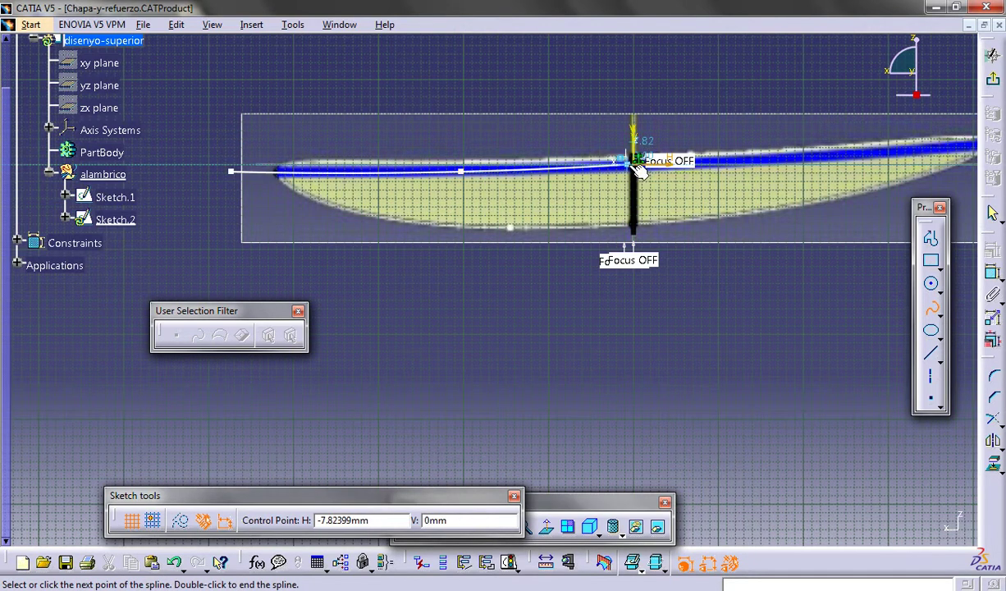
{"action": "left_click", "coordinate": [645, 168]}
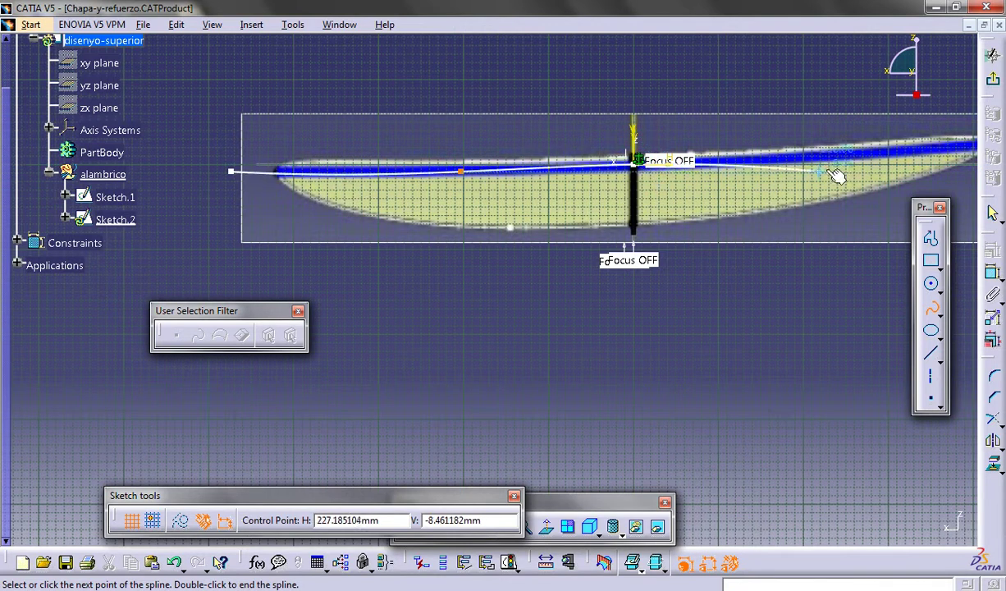
{"action": "left_click", "coordinate": [897, 153]}
{"action": "mouse_move", "coordinate": [903, 156]}
{"action": "middle_mouse_down"}
{"action": "mouse_move", "coordinate": [889, 170]}
{"action": "mouse_move", "coordinate": [629, 208]}
{"action": "middle_mouse_up"}
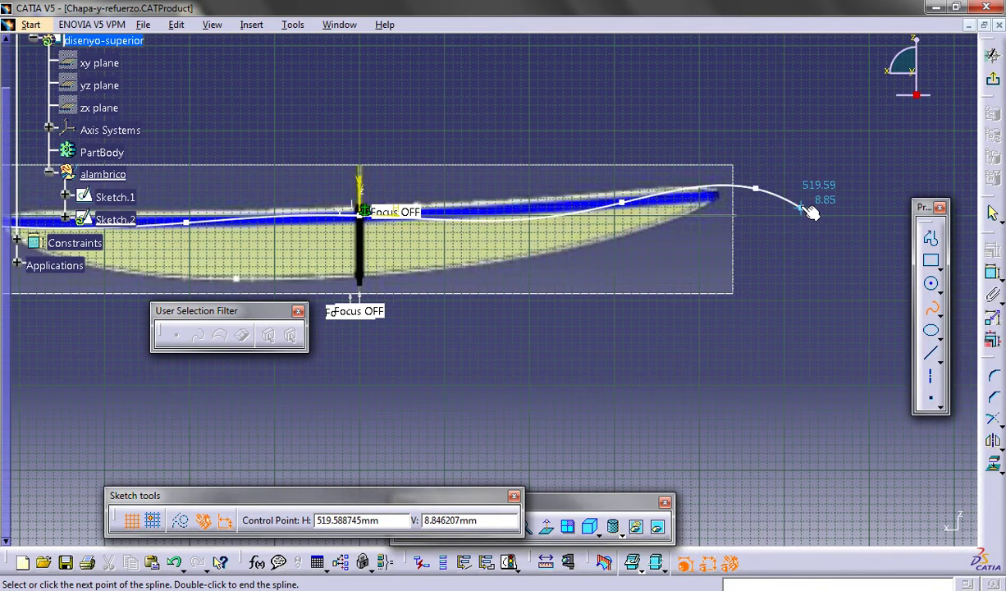
{"action": "double_click", "coordinate": [755, 190]}
{"action": "middle_click_drag", "start_coordinate": [741, 280], "coordinate": [741, 278]}
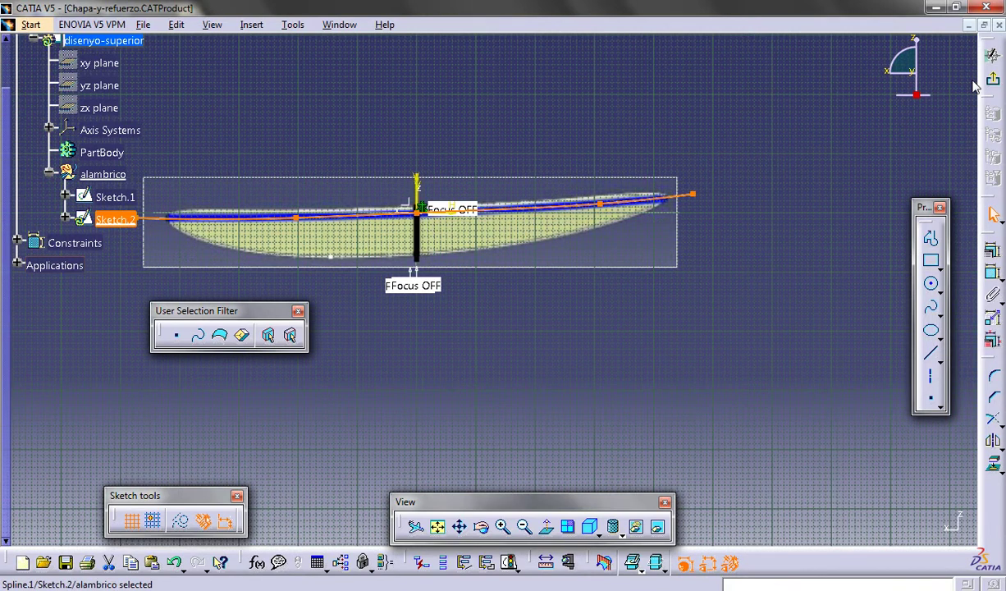
{"action": "left_click", "coordinate": [993, 56]}
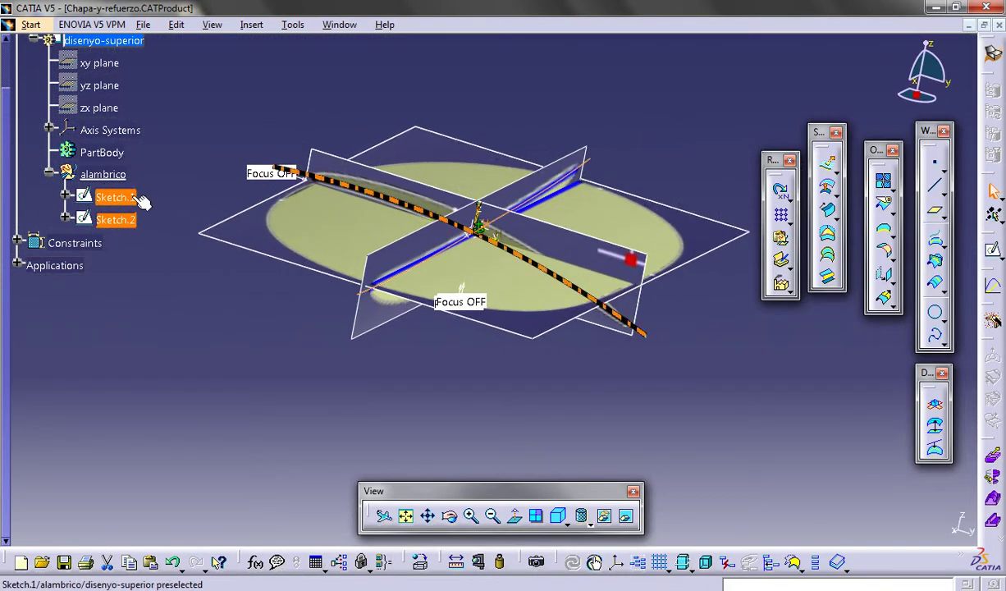
Rename the black curve's sketch, Sketch.1, as negro-612mm.
{"action": "right_click", "coordinate": [127, 198]}
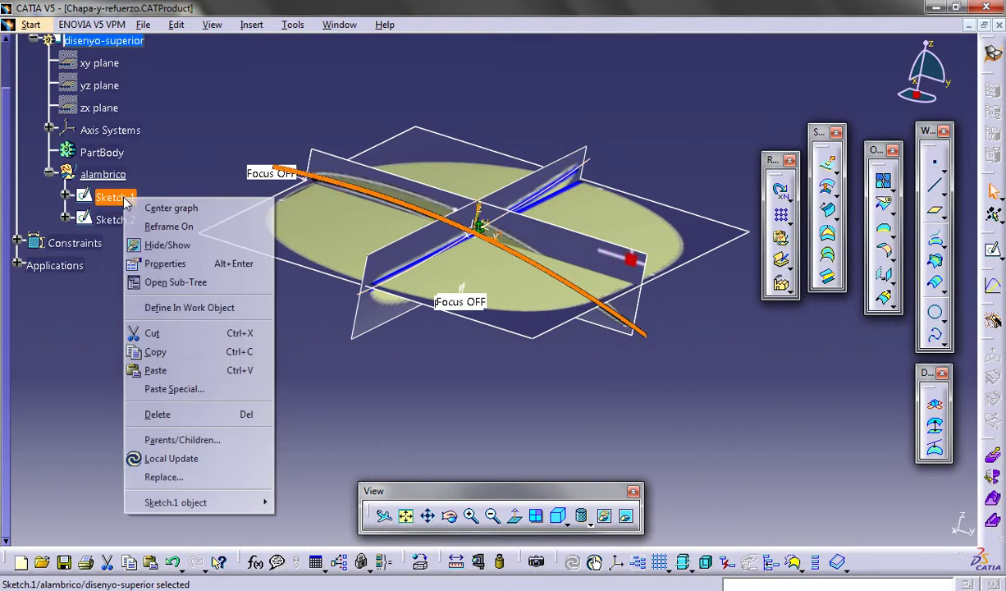
{"action": "left_click", "coordinate": [190, 264]}
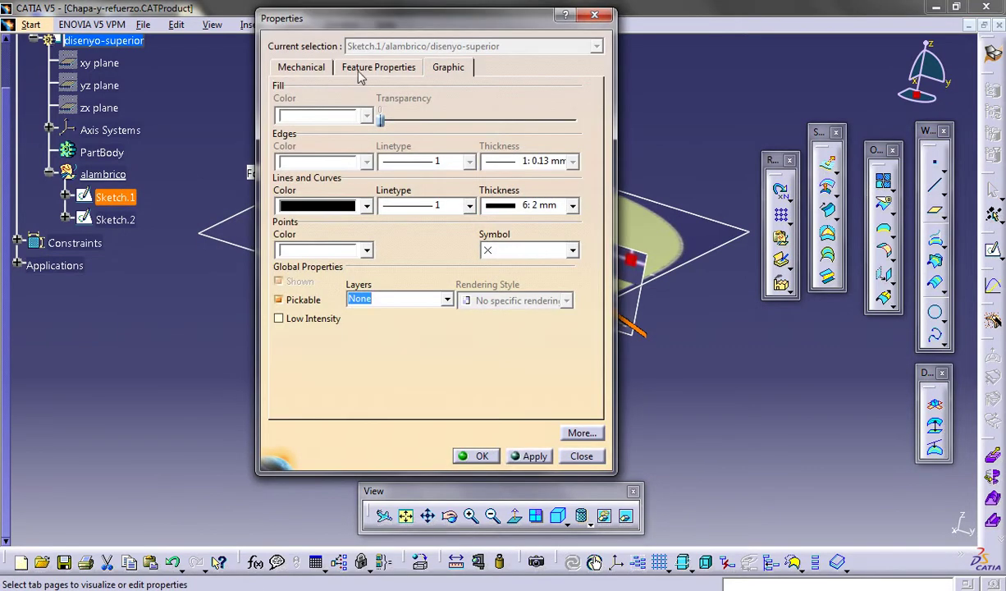
{"action": "left_click", "coordinate": [327, 68]}
{"action": "left_click", "coordinate": [361, 69]}
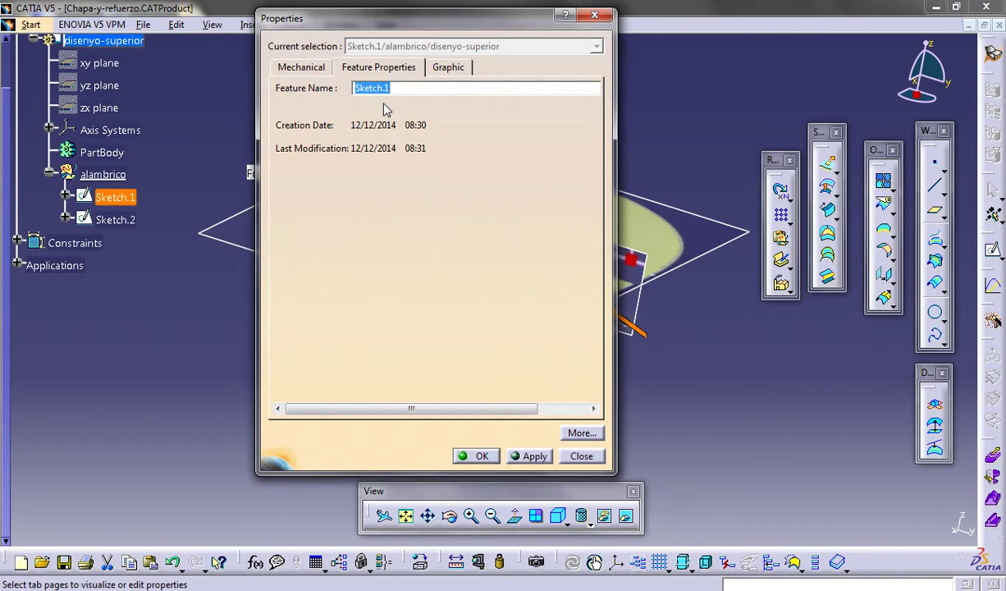
{"action": "type", "text": "negro-612mm"}
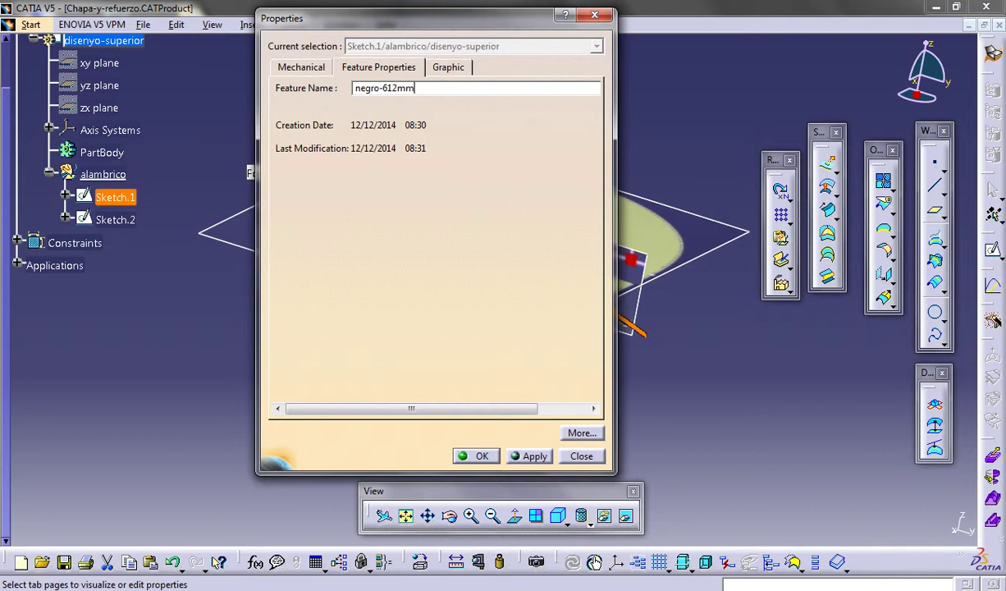
{"action": "key", "text": "Return"}
Rename the zx plane sketch, Sketch.2, as azul-840mm.
{"action": "left_click", "coordinate": [115, 220]}
{"action": "right_click", "coordinate": [115, 227]}
{"action": "left_click", "coordinate": [174, 285]}
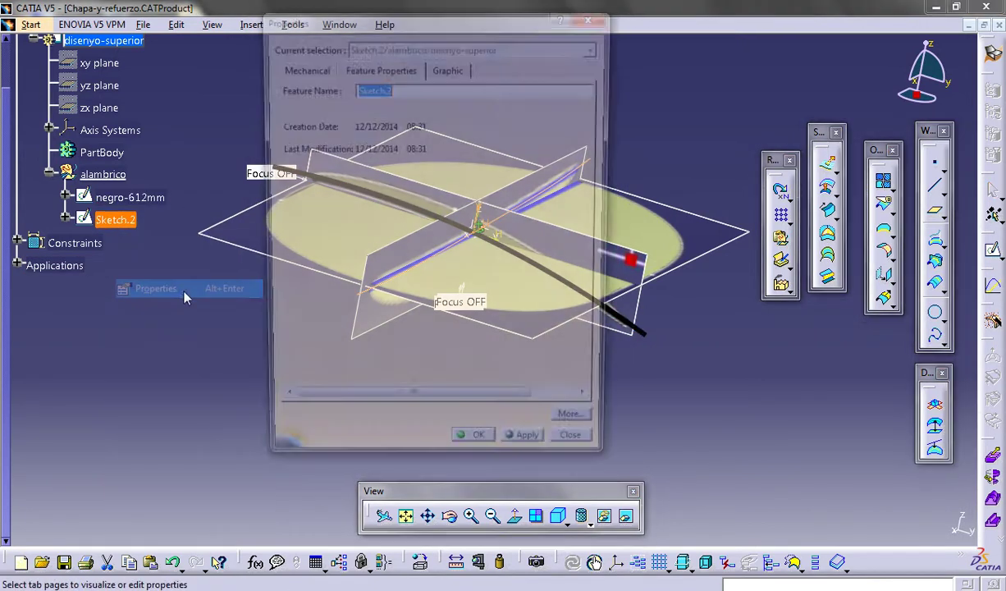
{"action": "type", "text": "azul-840mm"}
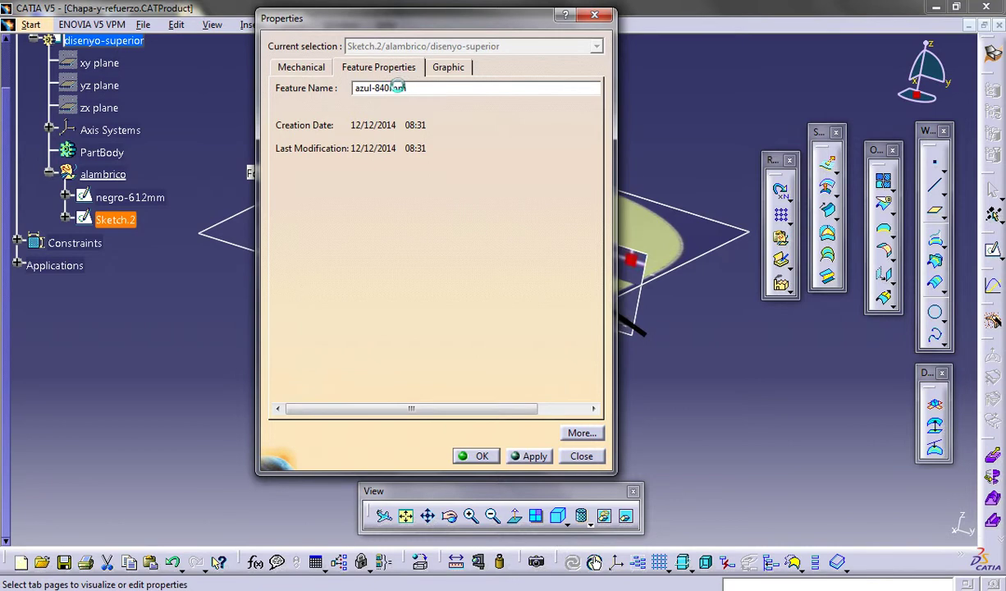
{"action": "key", "text": "Return"}
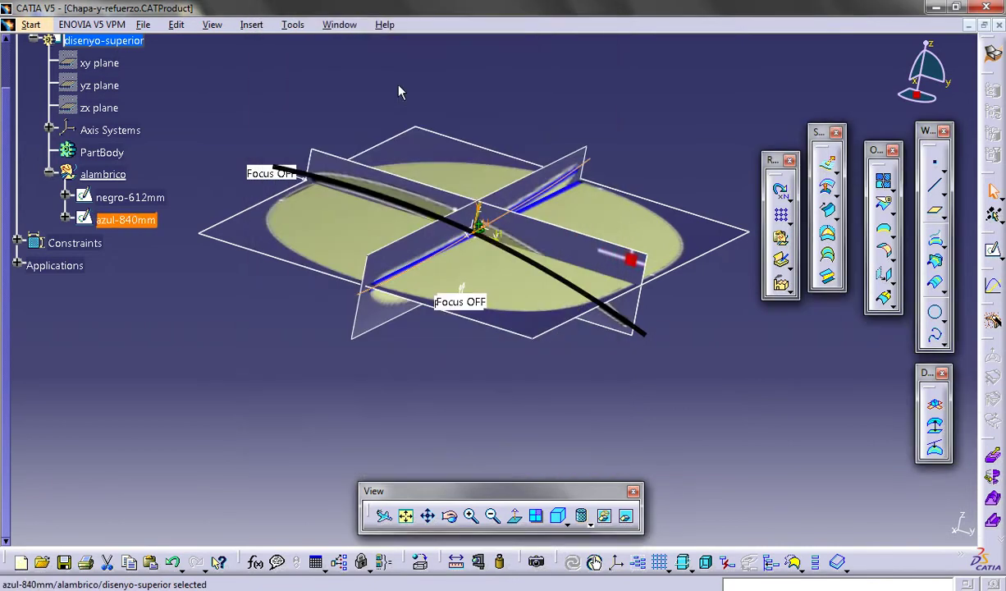
Set the lines and curves of the azul-840mm sketch to blue with a 2 mm thickness.
{"action": "right_click", "coordinate": [151, 230]}
{"action": "left_click", "coordinate": [184, 280]}
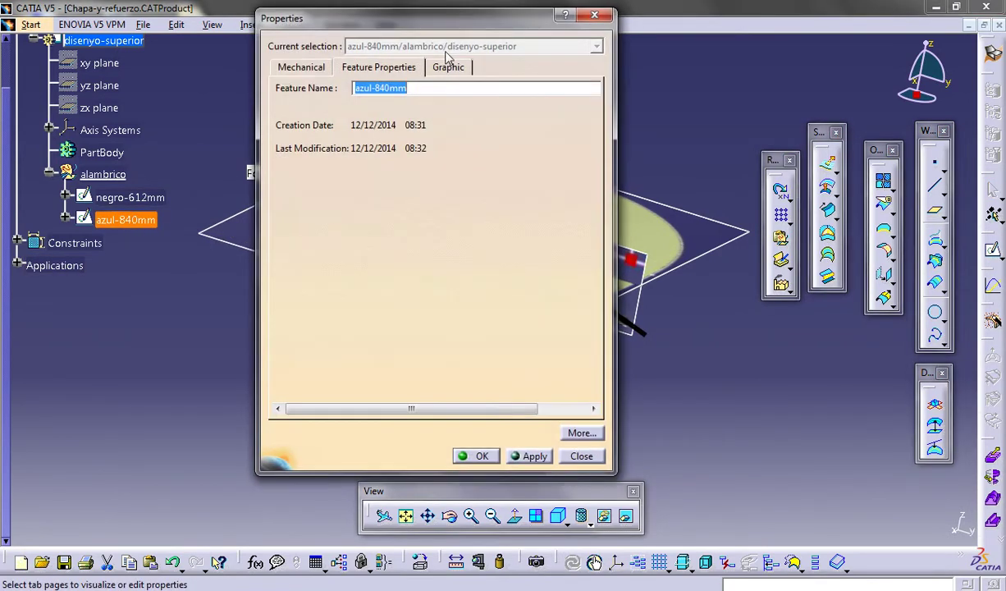
{"action": "left_click", "coordinate": [448, 67]}
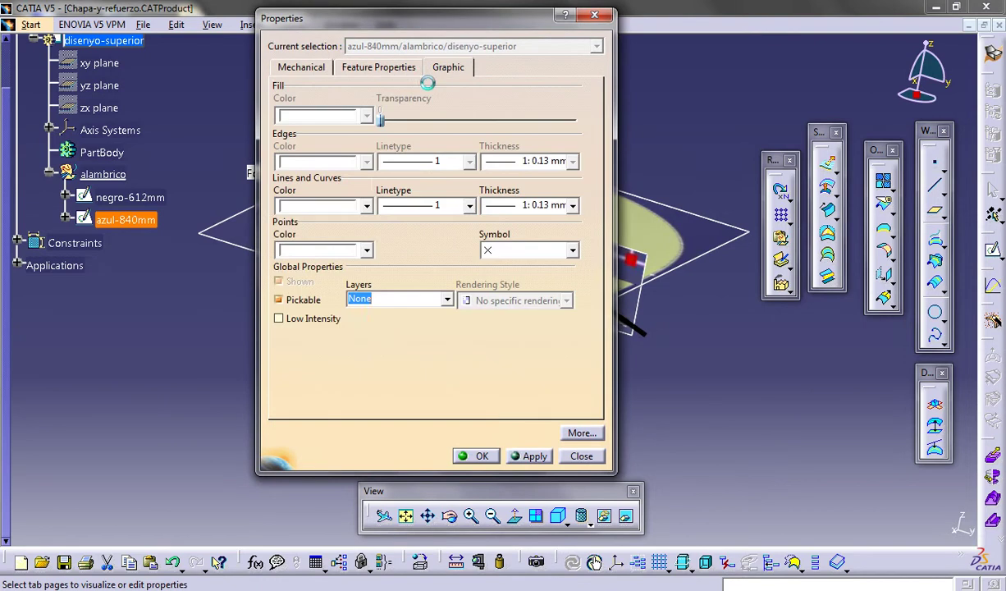
{"action": "left_click", "coordinate": [366, 205]}
{"action": "left_click", "coordinate": [365, 402]}
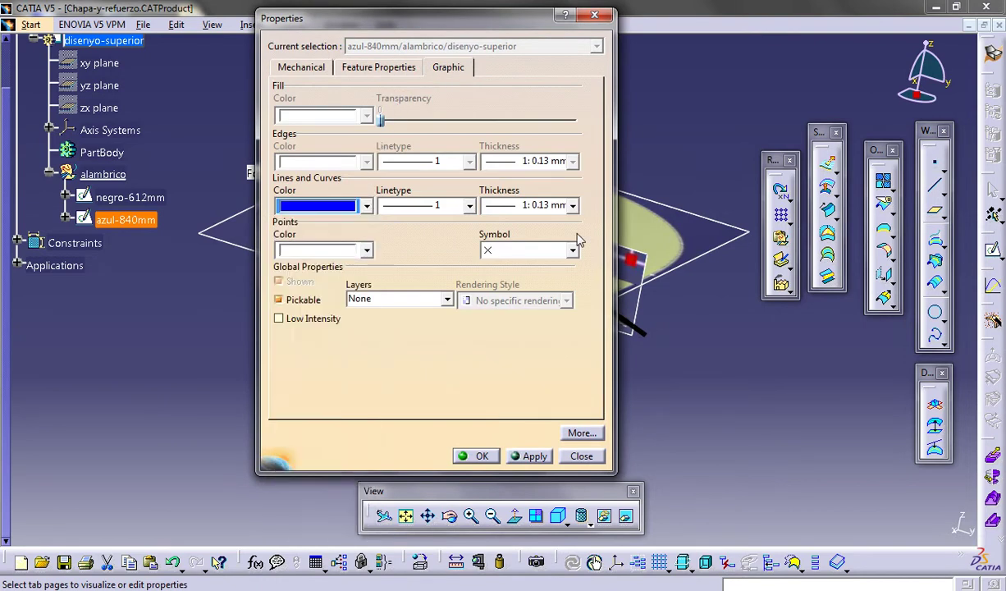
{"action": "left_click", "coordinate": [550, 206]}
{"action": "left_click", "coordinate": [526, 296]}
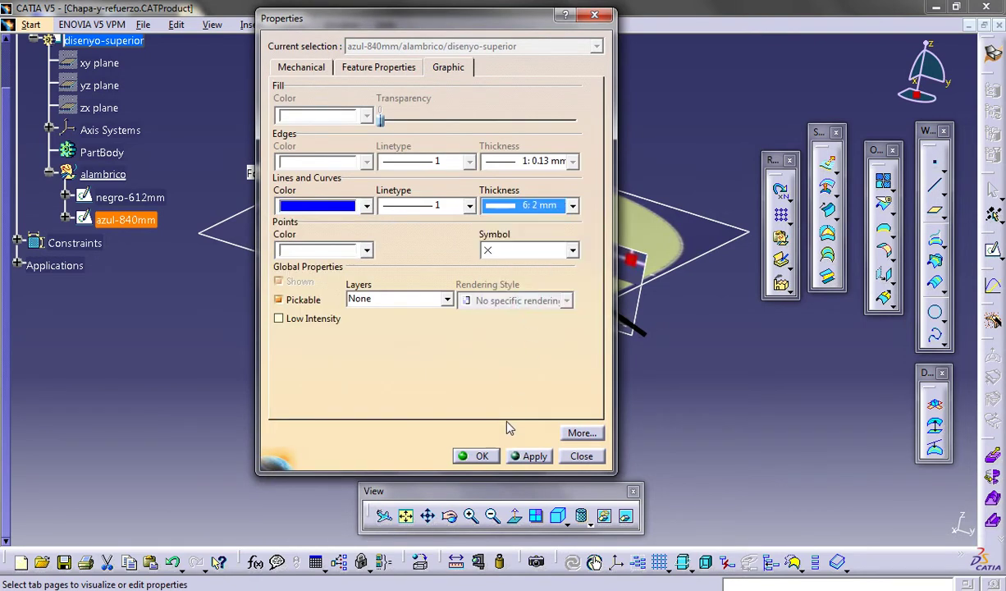
{"action": "left_click", "coordinate": [519, 455]}
{"action": "left_click", "coordinate": [478, 456]}
{"action": "left_click", "coordinate": [241, 355]}
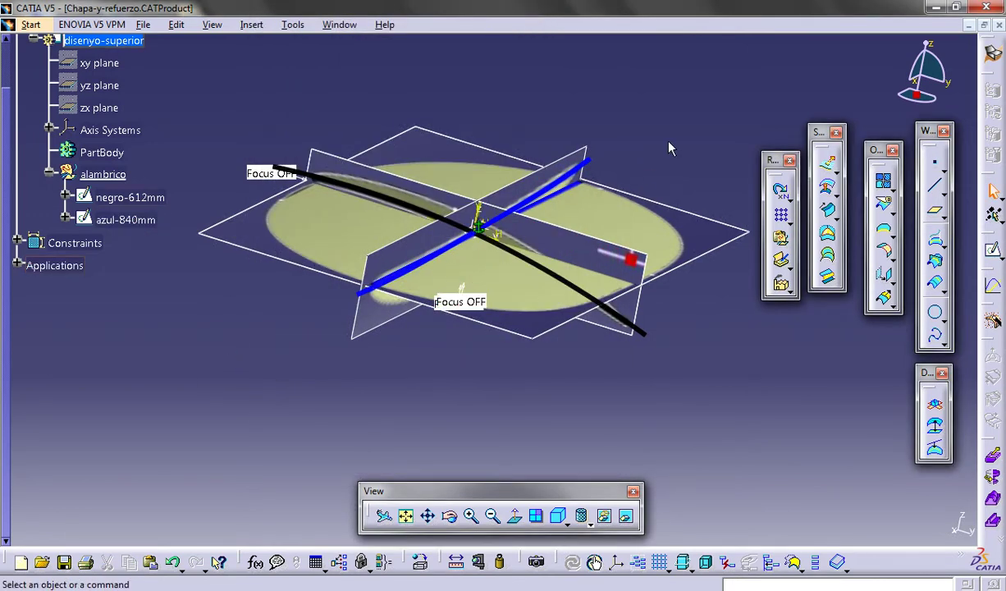
Start a new sketch on the xy plane of the disenyo-superior part.
{"action": "left_click", "coordinate": [99, 64]}
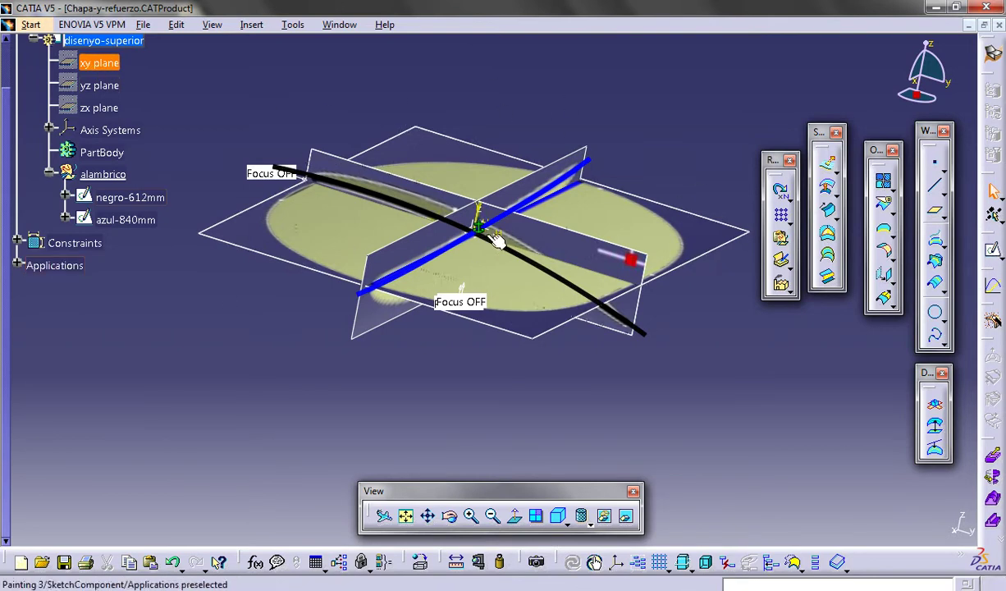
{"action": "left_click", "coordinate": [994, 254]}
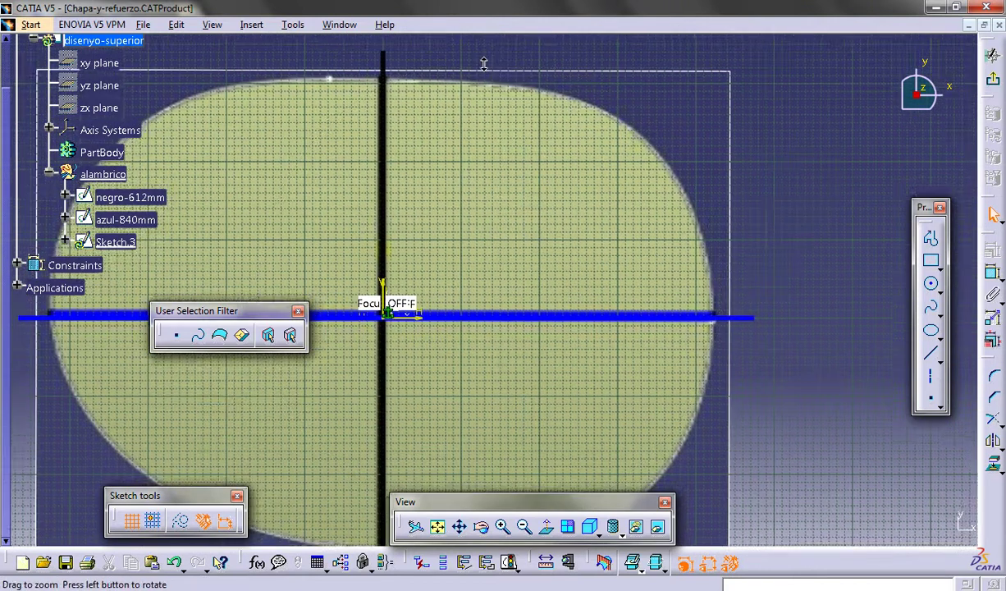
{"action": "middle_click_drag", "start_coordinate": [483, 63], "coordinate": [462, 135]}
{"action": "mouse_move", "coordinate": [768, 220]}
{"action": "middle_mouse_down"}
{"action": "mouse_move", "coordinate": [722, 207]}
{"action": "mouse_move", "coordinate": [734, 205]}
{"action": "middle_mouse_up"}
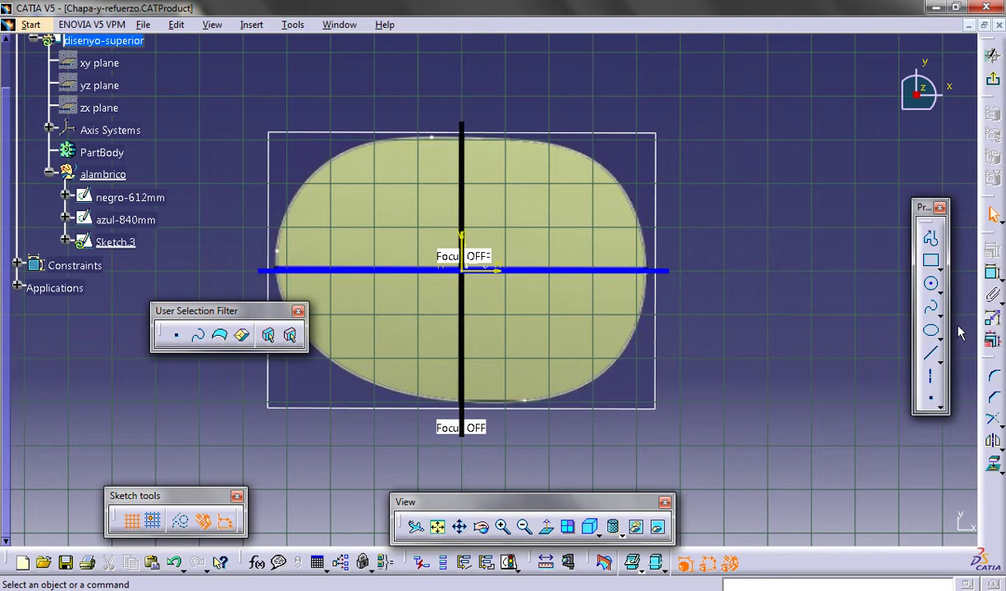
Trace the oval outline of the reference image with a closed eight-point spline, fine-tune its lower-right control point, and exit the sketch.
{"action": "left_click", "coordinate": [936, 270]}
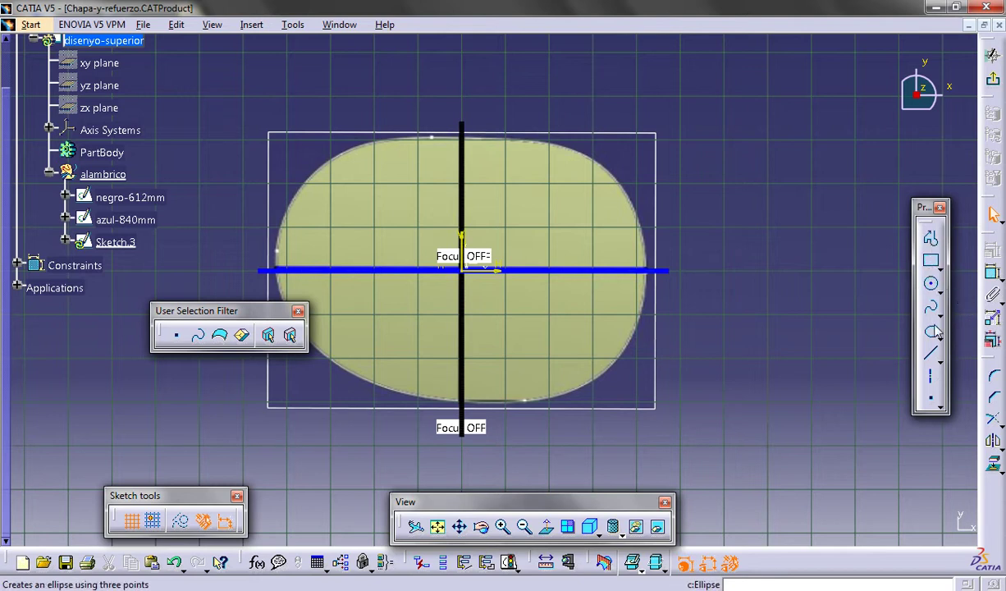
{"action": "left_click", "coordinate": [930, 307]}
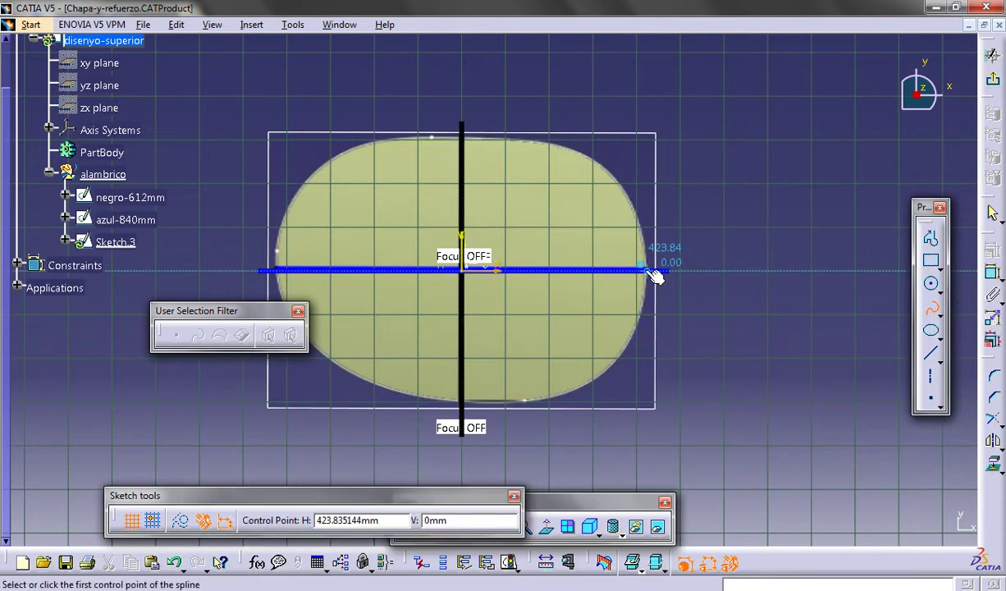
{"action": "left_click", "coordinate": [650, 271]}
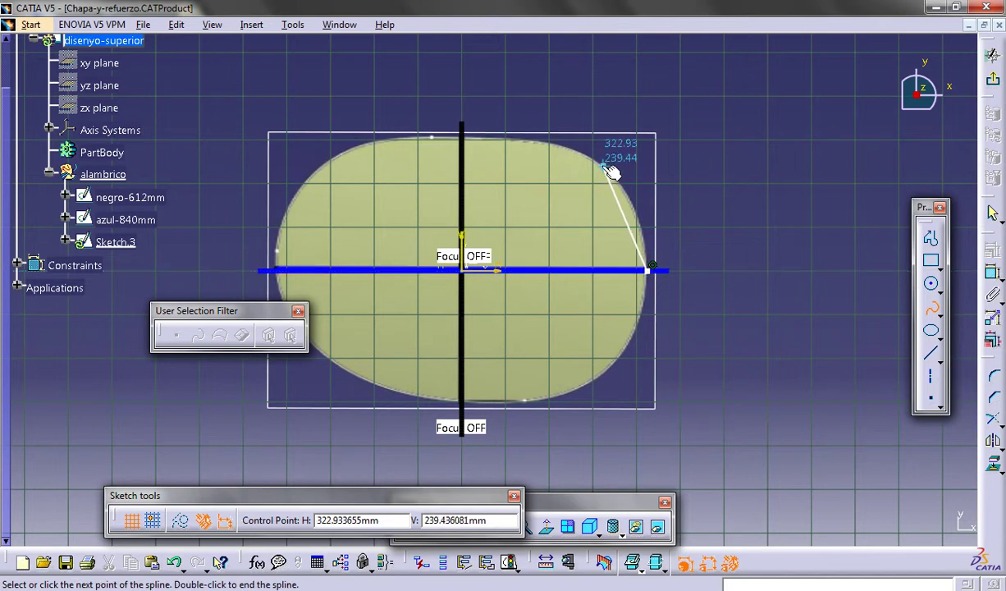
{"action": "left_click", "coordinate": [462, 131]}
{"action": "left_click", "coordinate": [327, 165]}
{"action": "left_click", "coordinate": [279, 271]}
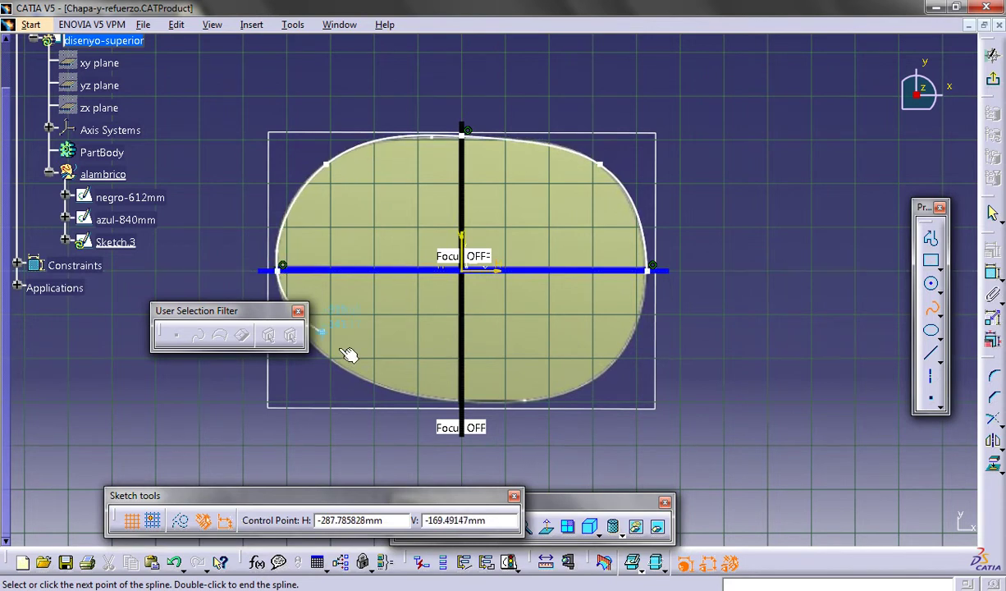
{"action": "left_click", "coordinate": [374, 381]}
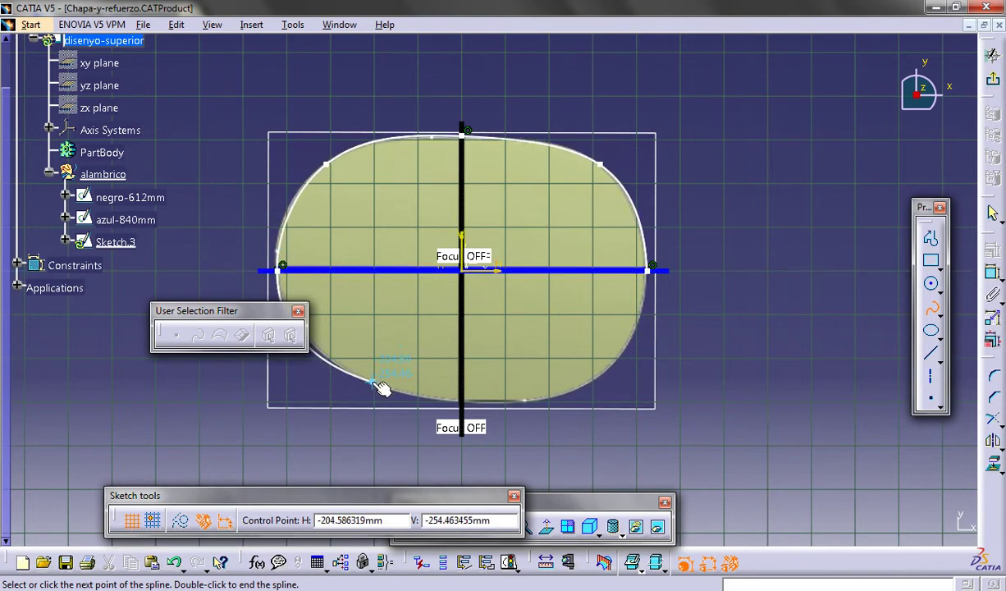
{"action": "left_click", "coordinate": [463, 400]}
{"action": "left_click", "coordinate": [583, 385]}
{"action": "right_click", "coordinate": [655, 310]}
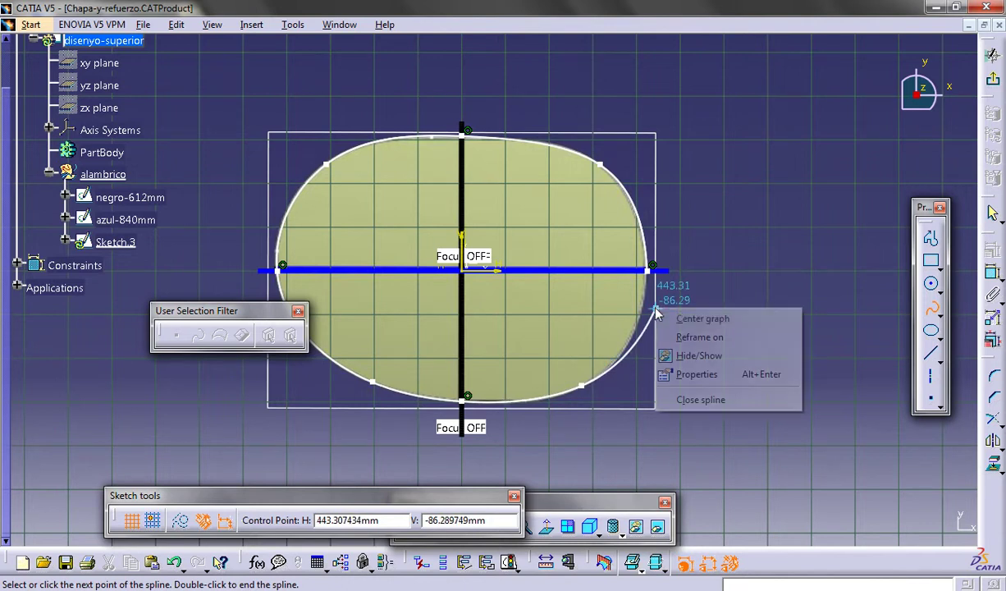
{"action": "left_click", "coordinate": [704, 399]}
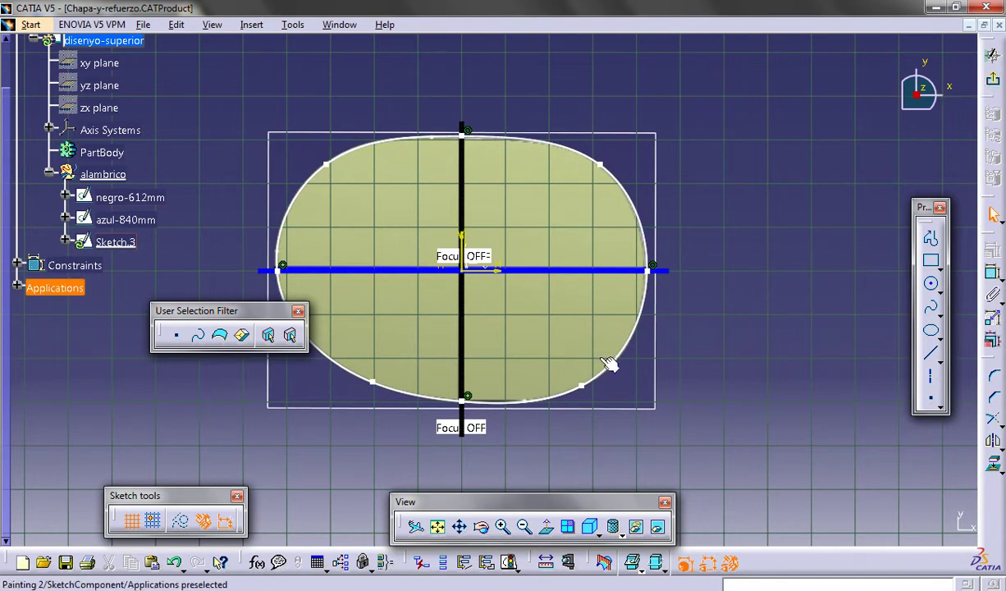
{"action": "mouse_move", "coordinate": [583, 388]}
{"action": "left_mouse_down"}
{"action": "mouse_move", "coordinate": [601, 407]}
{"action": "mouse_move", "coordinate": [585, 356]}
{"action": "mouse_move", "coordinate": [592, 382]}
{"action": "left_mouse_up"}
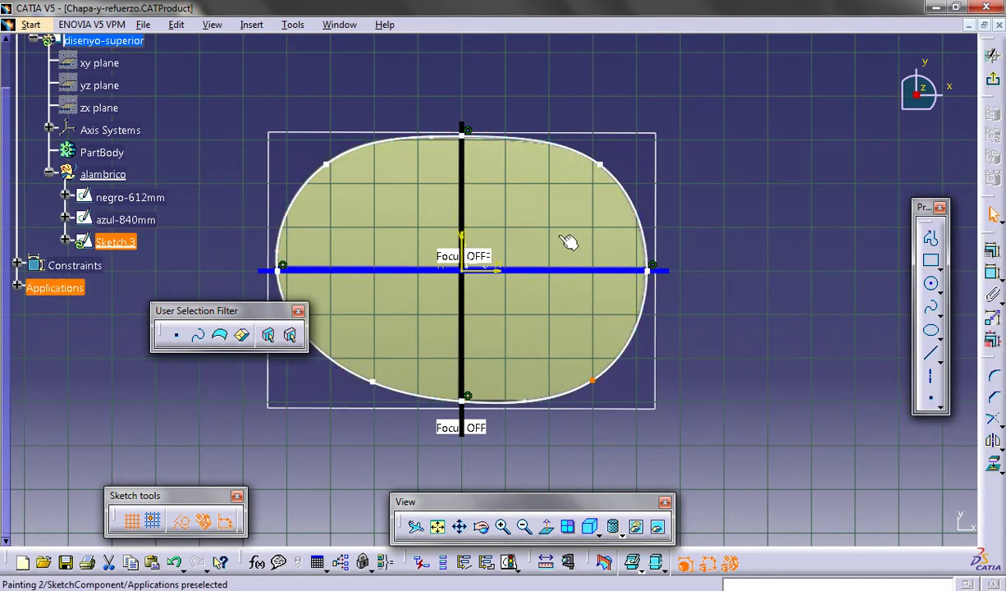
{"action": "left_click", "coordinate": [992, 83]}
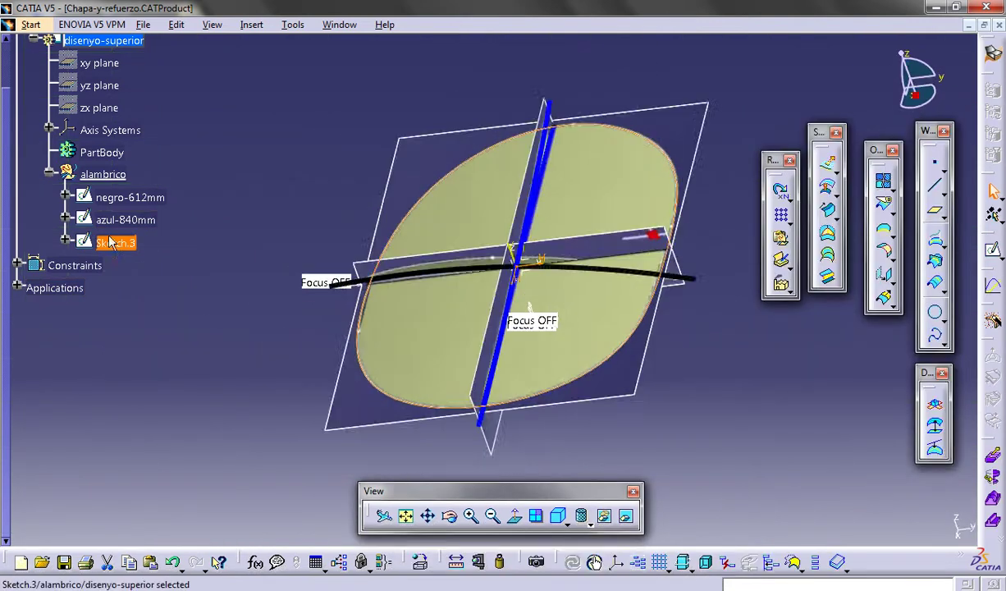
Set the lines and curves of the closed outline sketch, Sketch.3, to dark green with a 2.3 mm thickness.
{"action": "right_click", "coordinate": [123, 248]}
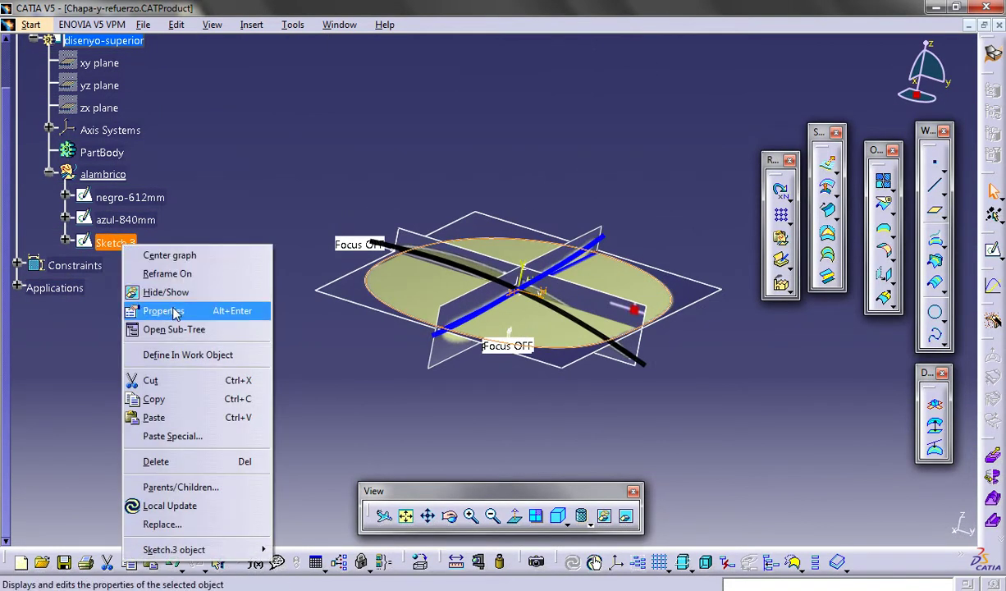
{"action": "left_click", "coordinate": [156, 310]}
{"action": "left_click", "coordinate": [365, 207]}
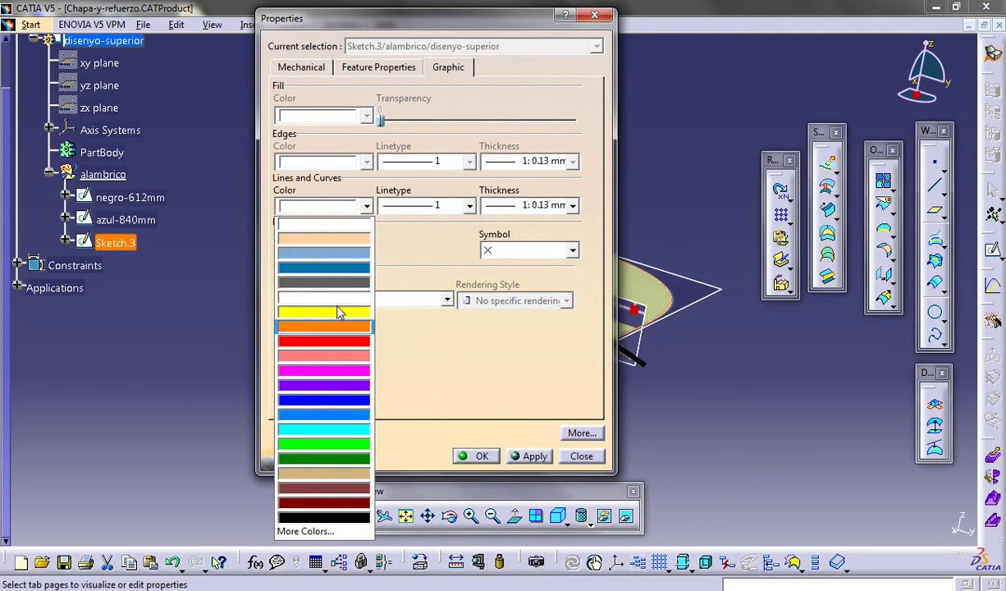
{"action": "left_click", "coordinate": [344, 457]}
{"action": "left_click", "coordinate": [525, 205]}
{"action": "left_click", "coordinate": [526, 312]}
{"action": "left_click", "coordinate": [510, 454]}
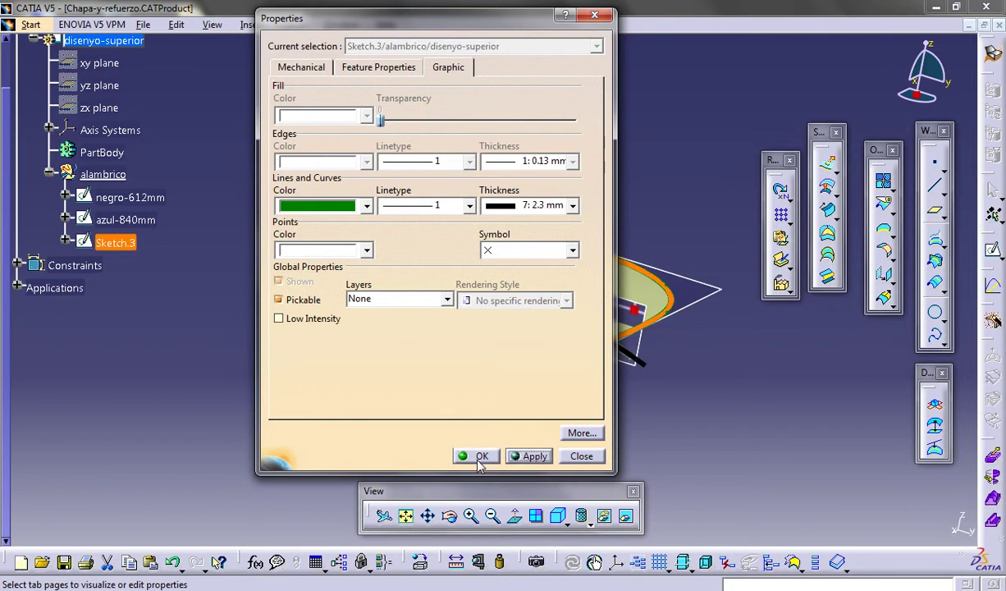
{"action": "left_click", "coordinate": [480, 457]}
Rename the green outline sketch, Sketch.3, as verde-recorte.
{"action": "right_click", "coordinate": [127, 244]}
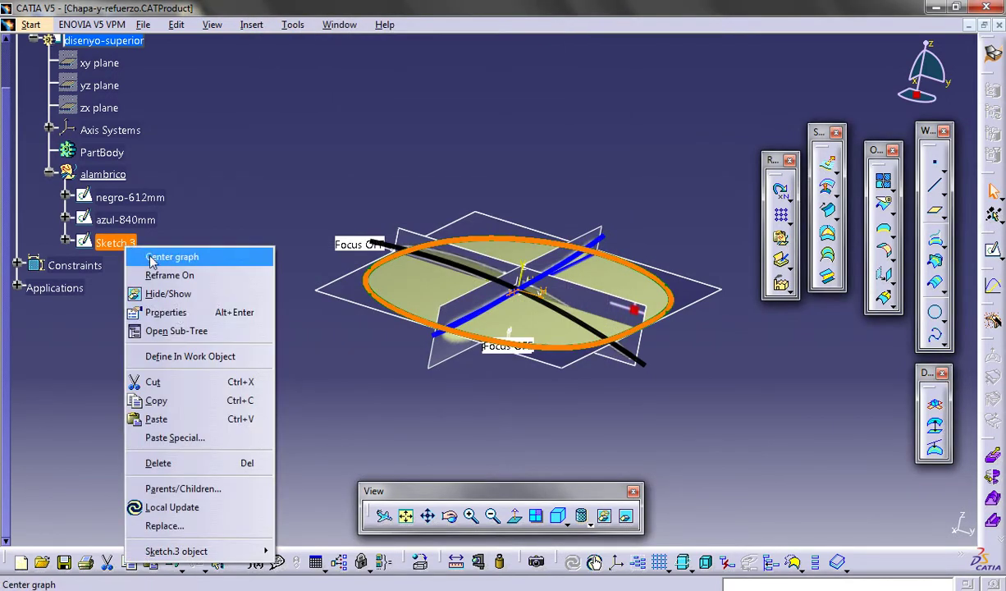
{"action": "left_click", "coordinate": [168, 313]}
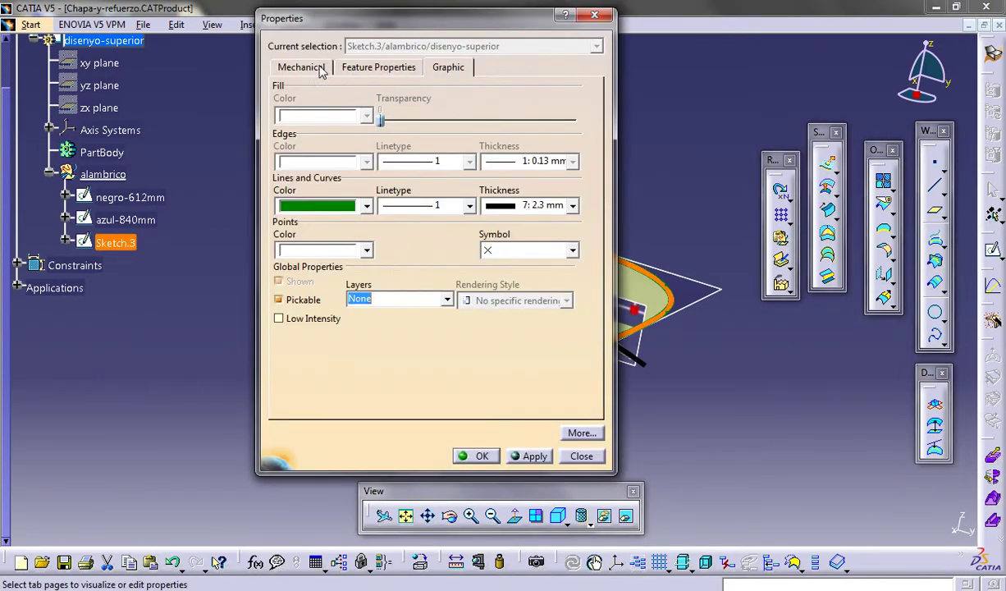
{"action": "left_click", "coordinate": [341, 66]}
{"action": "type", "text": "verde-rec"}
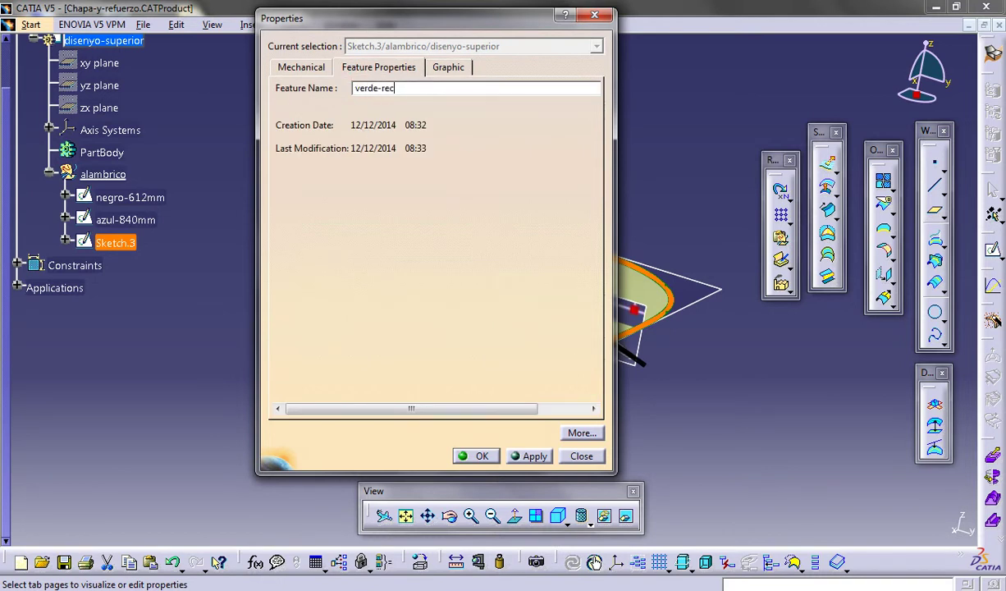
{"action": "key", "text": "Return"}
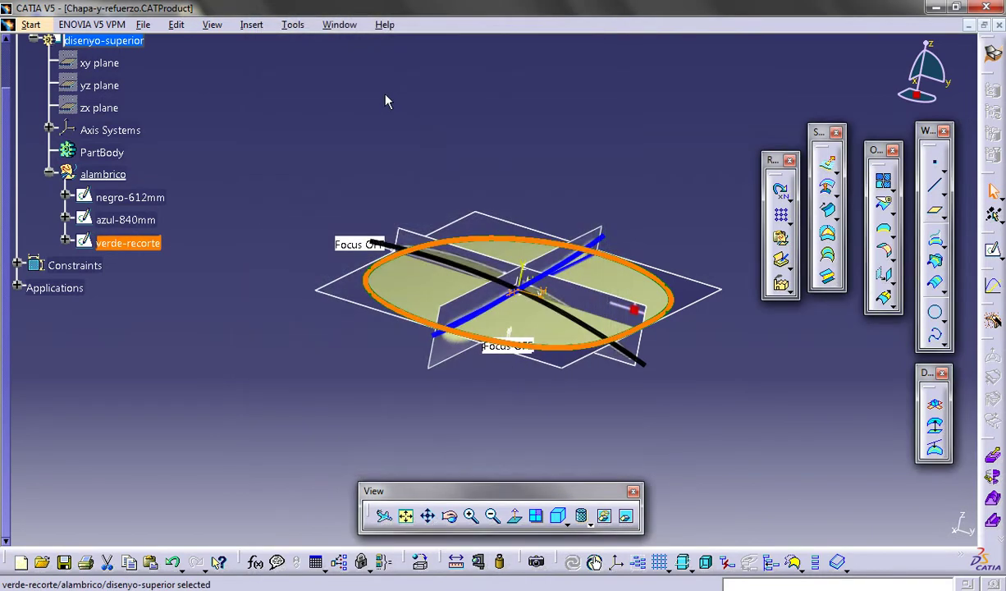
{"action": "left_click", "coordinate": [385, 97]}
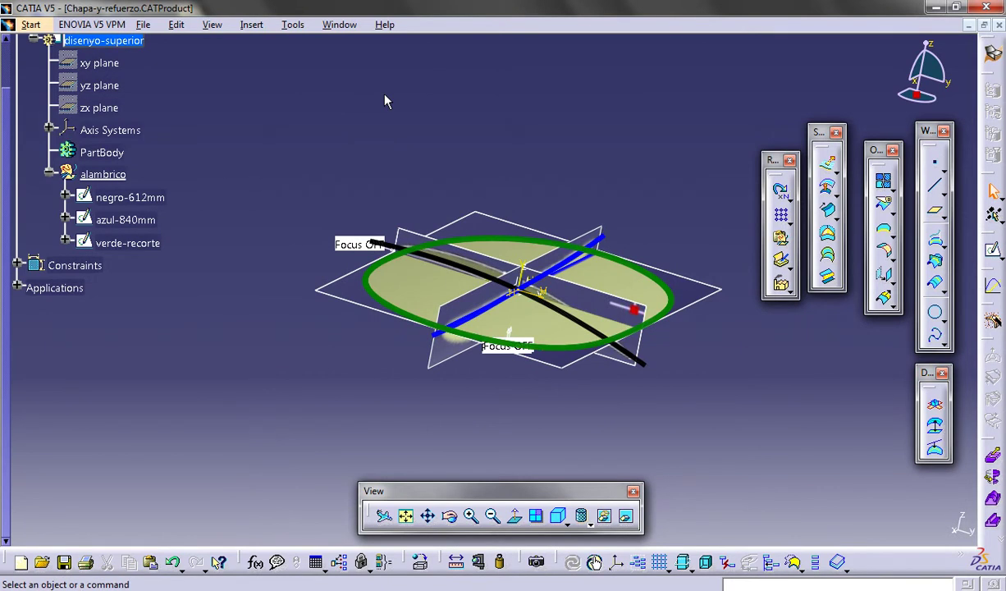
Hide the Applications reference images and create a swept surface with negro-612mm as profile and azul-840mm as guide curve.
{"action": "right_click", "coordinate": [54, 287]}
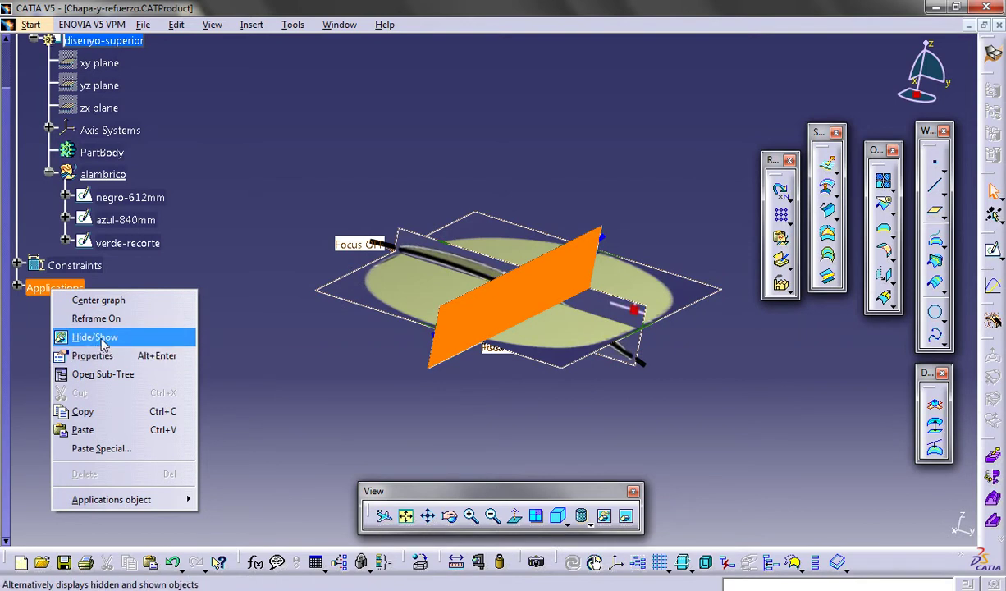
{"action": "left_click", "coordinate": [95, 337]}
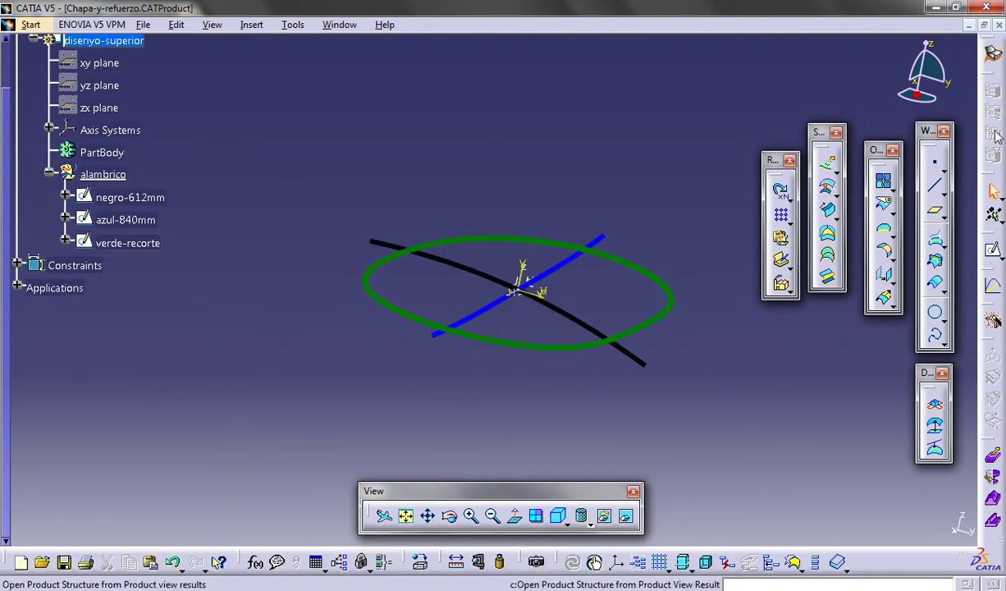
{"action": "left_click", "coordinate": [828, 211]}
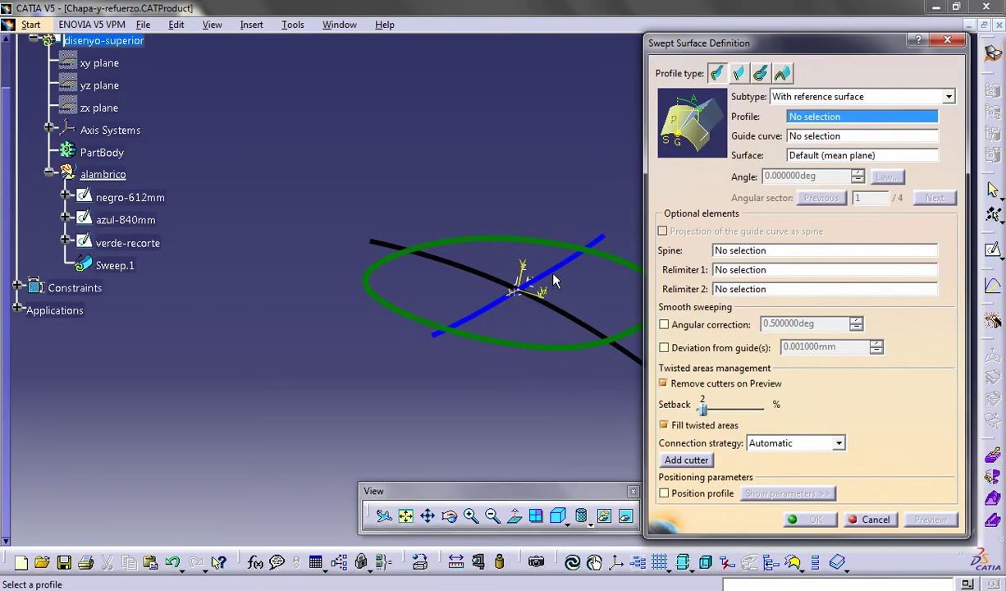
{"action": "left_click", "coordinate": [551, 321]}
{"action": "left_click", "coordinate": [500, 298]}
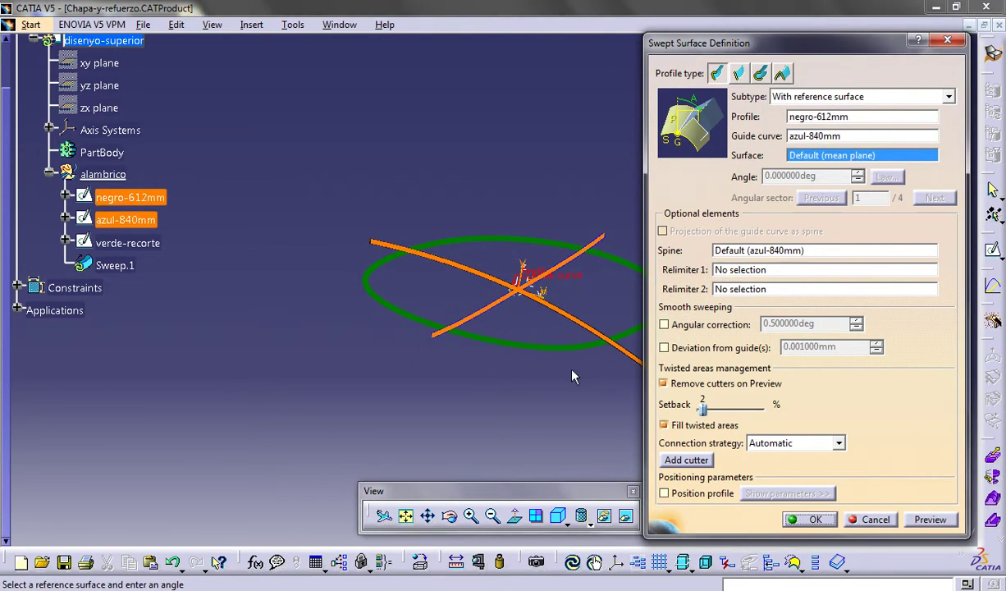
{"action": "left_click", "coordinate": [794, 515]}
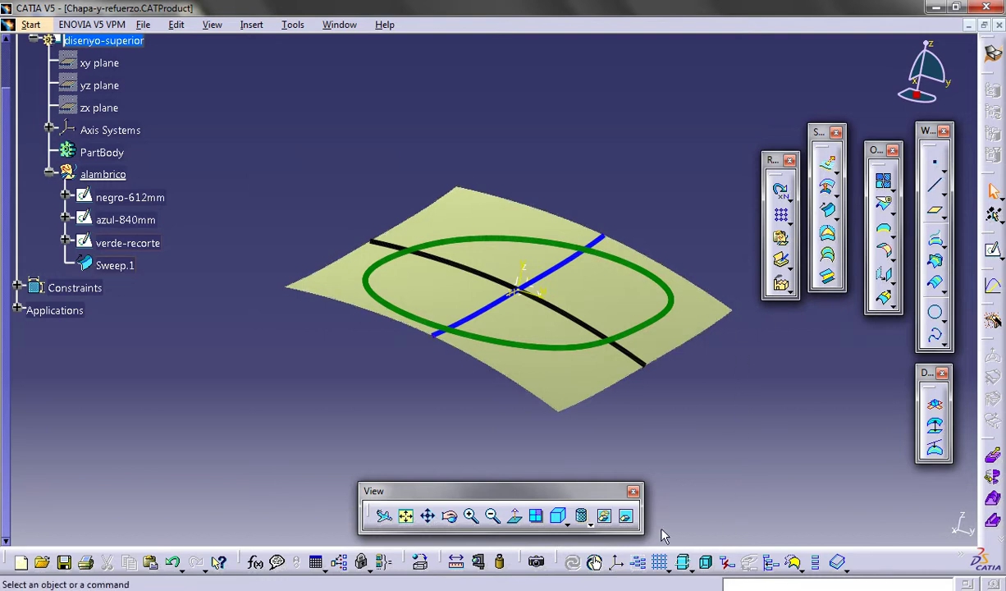
Project the verde-recorte outline onto the swept surface with the Normal projection type, working in the top view.
{"action": "left_click", "coordinate": [565, 524]}
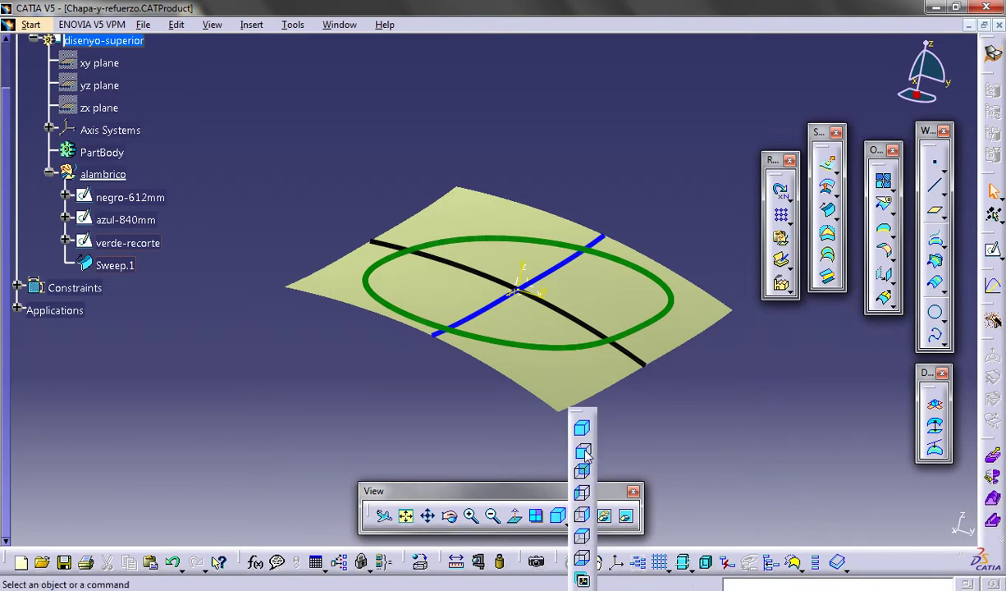
{"action": "left_click", "coordinate": [584, 537]}
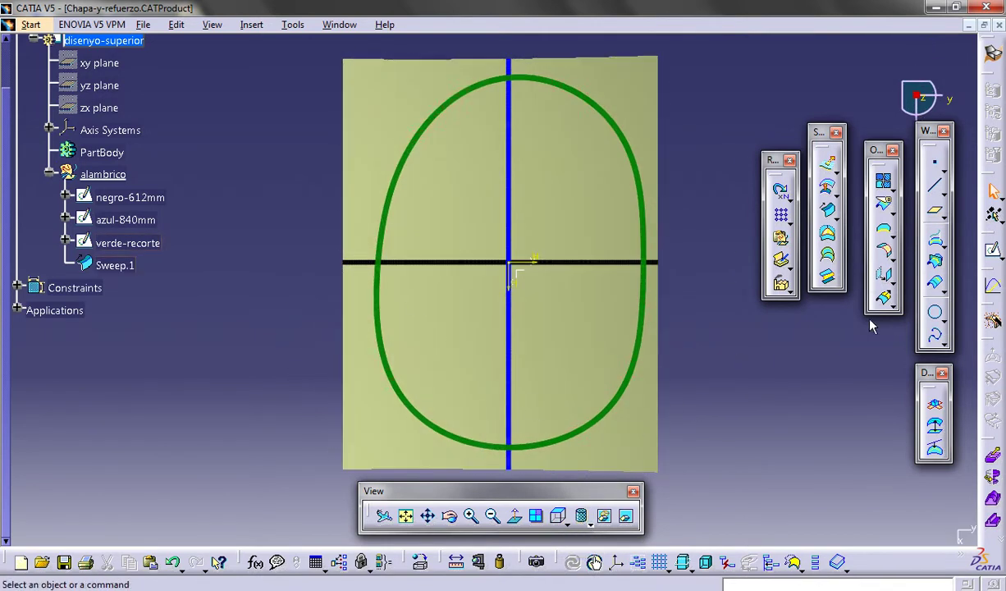
{"action": "left_click", "coordinate": [937, 242]}
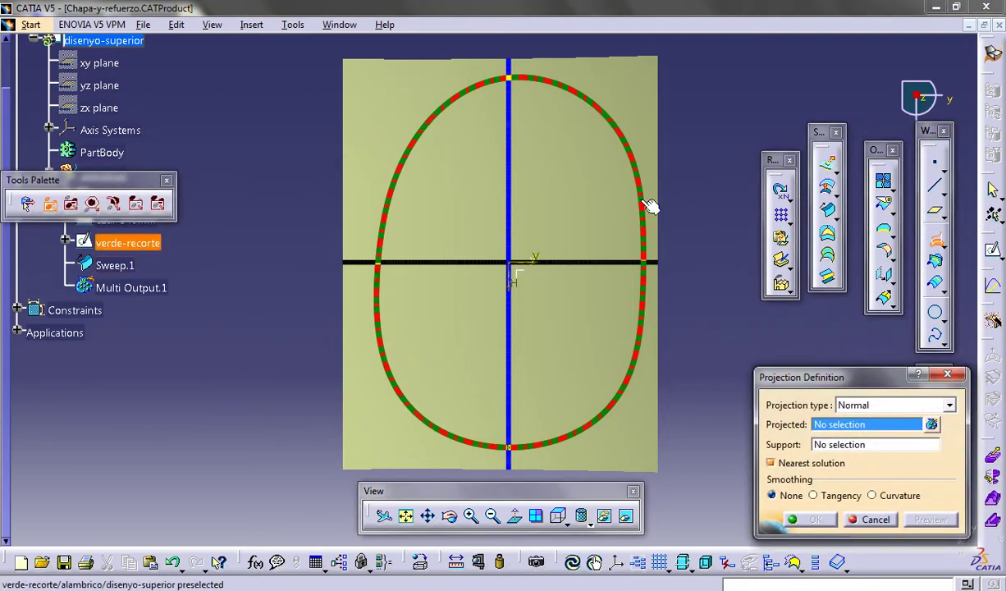
{"action": "left_click", "coordinate": [648, 205]}
{"action": "left_click", "coordinate": [630, 149]}
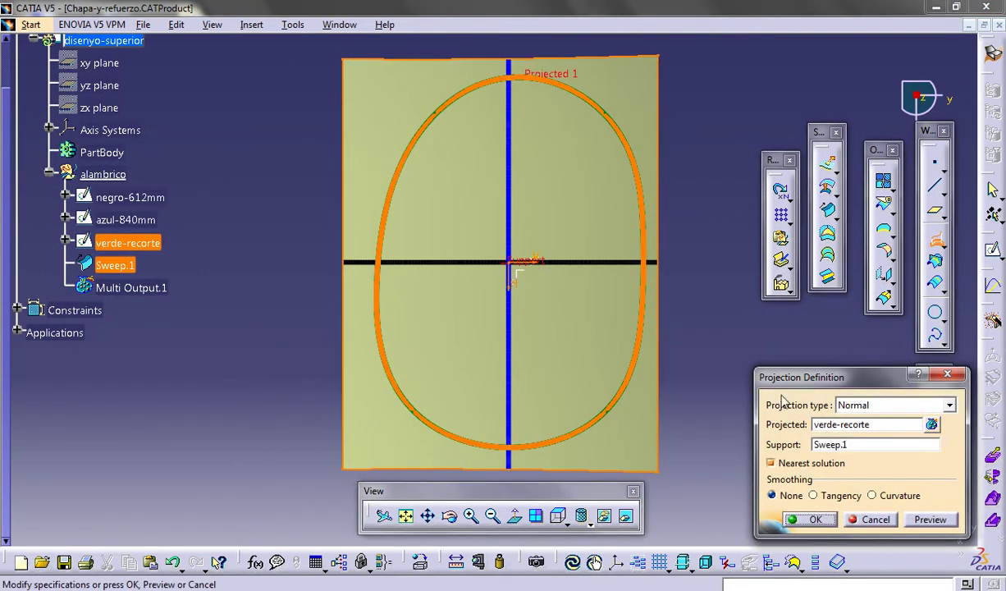
{"action": "left_click", "coordinate": [814, 520]}
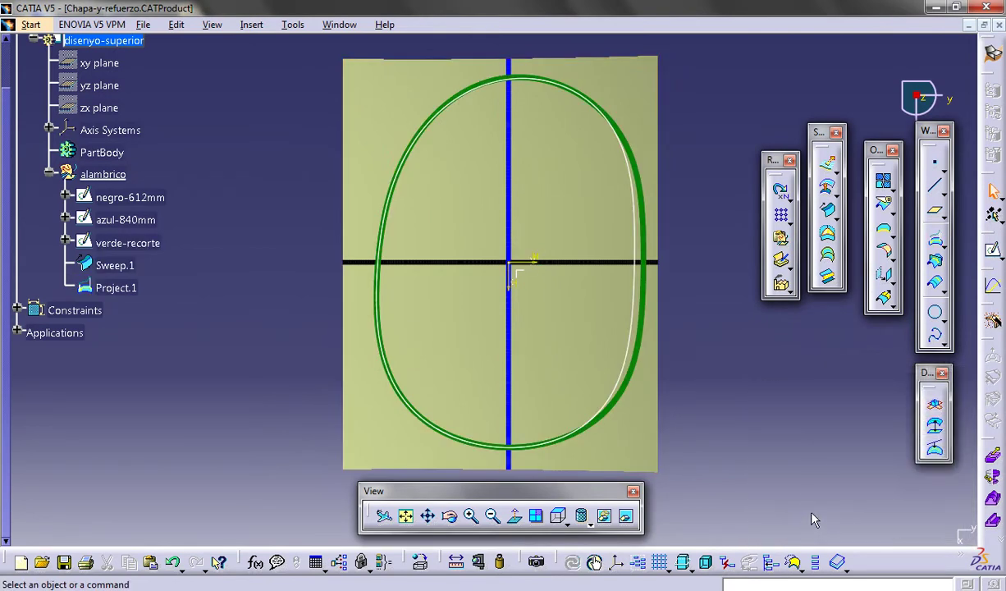
Change the verde-recorte projection type to Along a direction, using the Z component as the direction.
{"action": "double_click", "coordinate": [643, 255]}
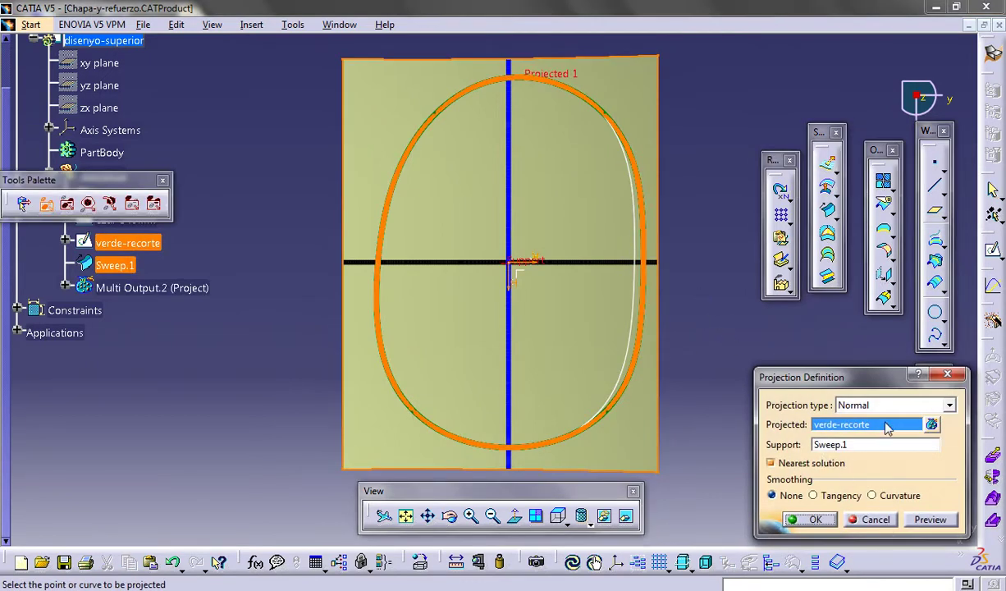
{"action": "left_click", "coordinate": [949, 405]}
{"action": "left_click", "coordinate": [862, 428]}
{"action": "left_click_drag", "start_coordinate": [788, 358], "coordinate": [753, 302]}
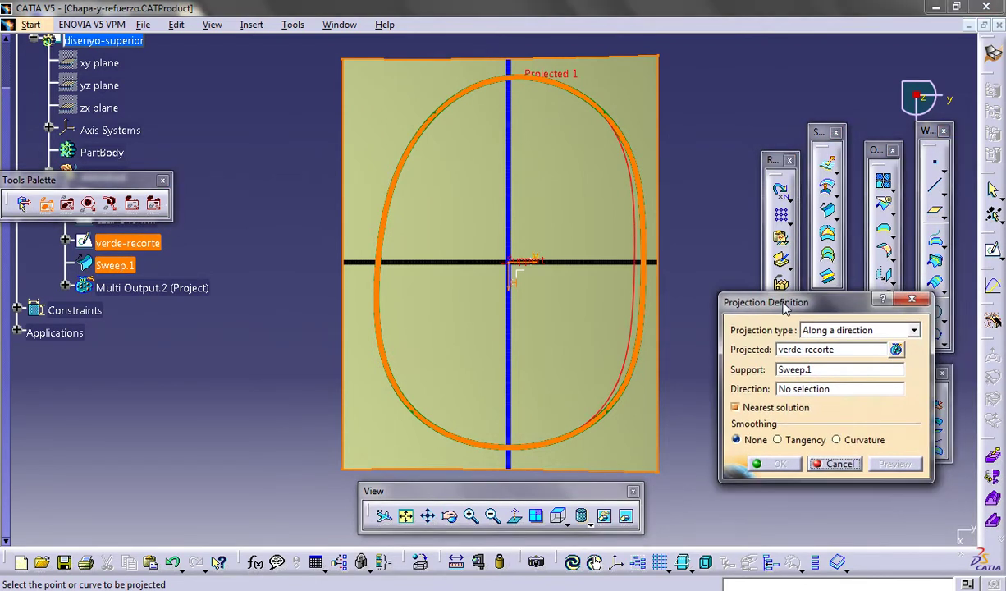
{"action": "right_click", "coordinate": [828, 395]}
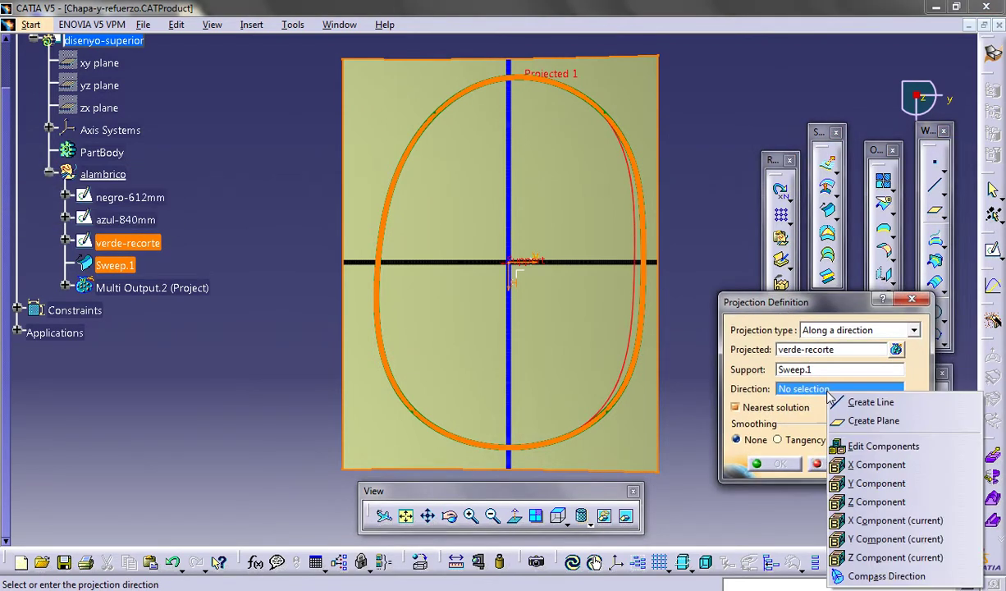
{"action": "left_click", "coordinate": [873, 502]}
{"action": "left_click", "coordinate": [771, 464]}
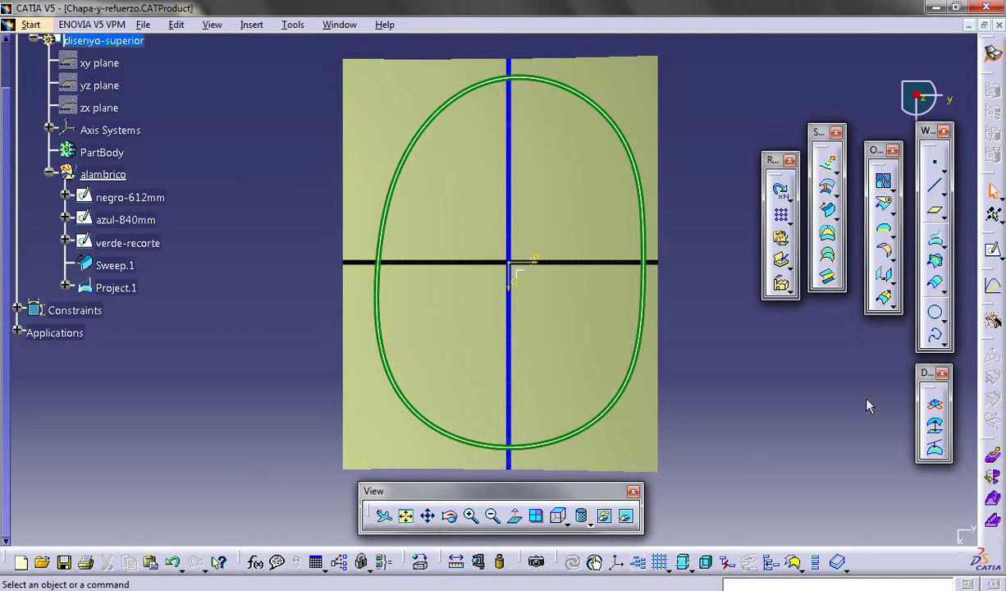
Split the swept surface with the projected outline as cutting element, keeping the inner oval portion.
{"action": "left_click", "coordinate": [884, 202]}
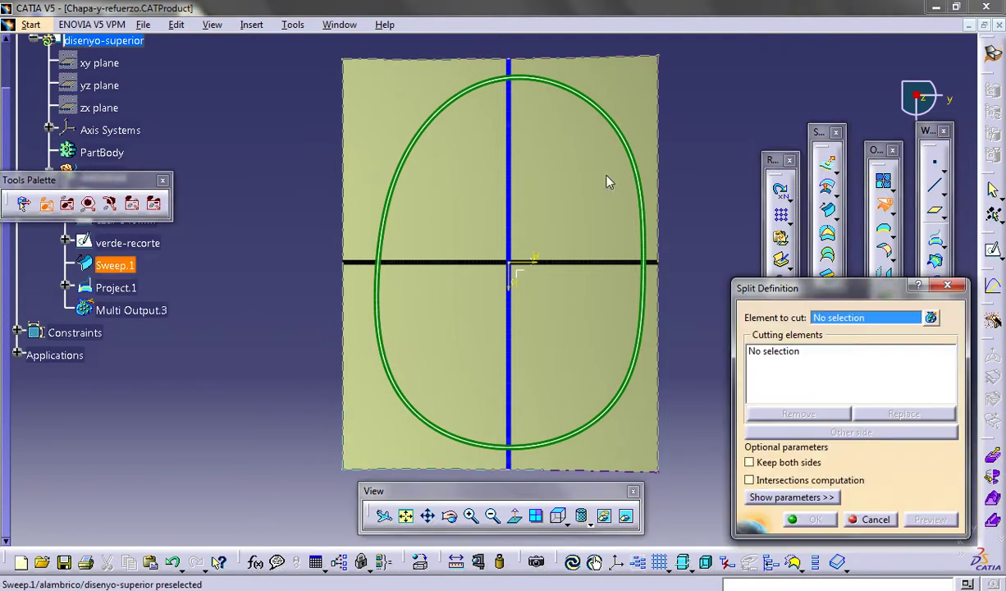
{"action": "left_click", "coordinate": [580, 176]}
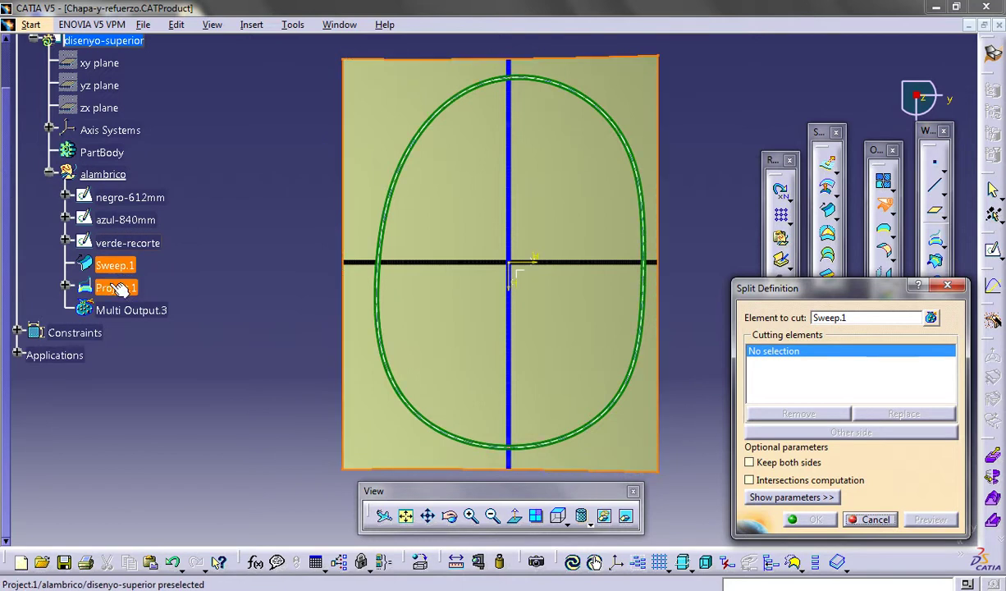
{"action": "left_click", "coordinate": [810, 518]}
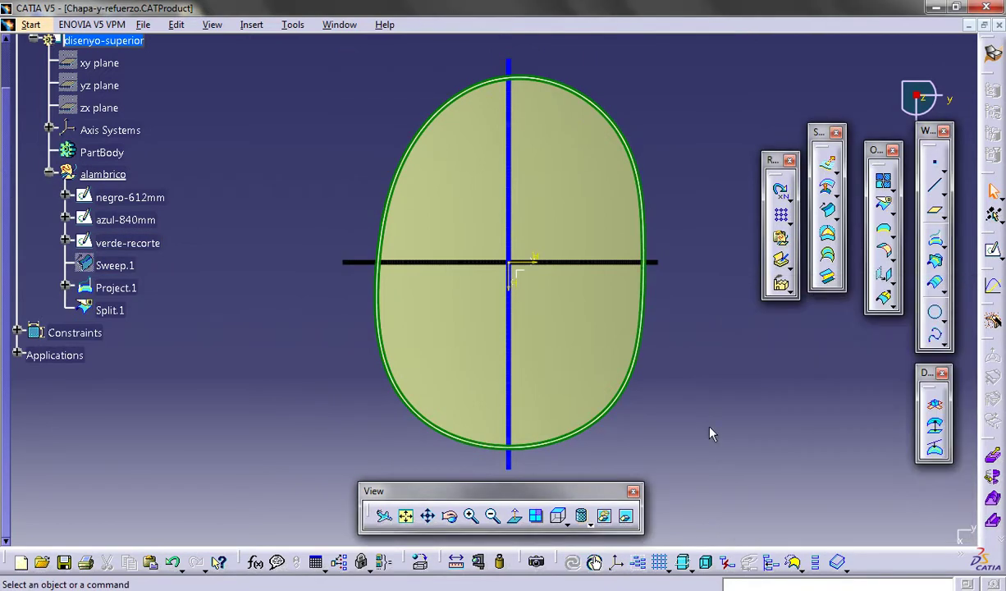
{"action": "middle_click_drag", "start_coordinate": [729, 427], "coordinate": [687, 425]}
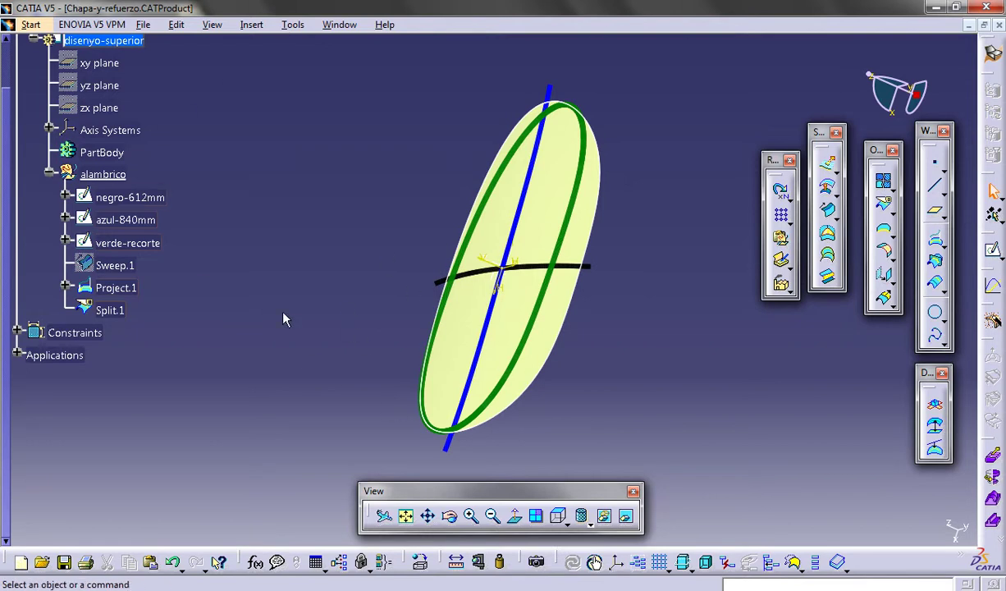
Publish the trimmed split surface of the disenyo-superior part under the publication name SDS.
{"action": "left_click", "coordinate": [109, 310]}
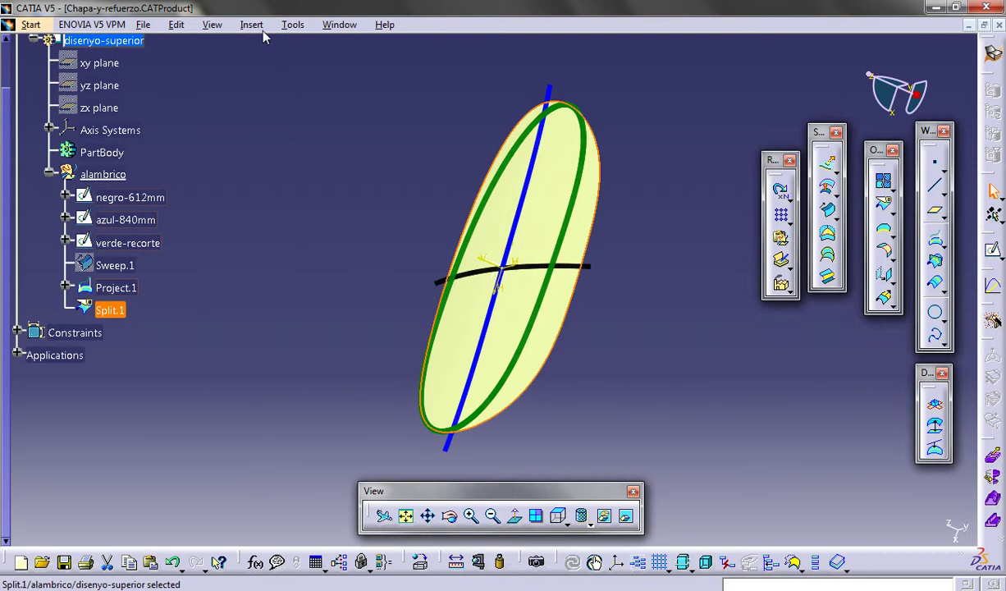
{"action": "left_click", "coordinate": [289, 25]}
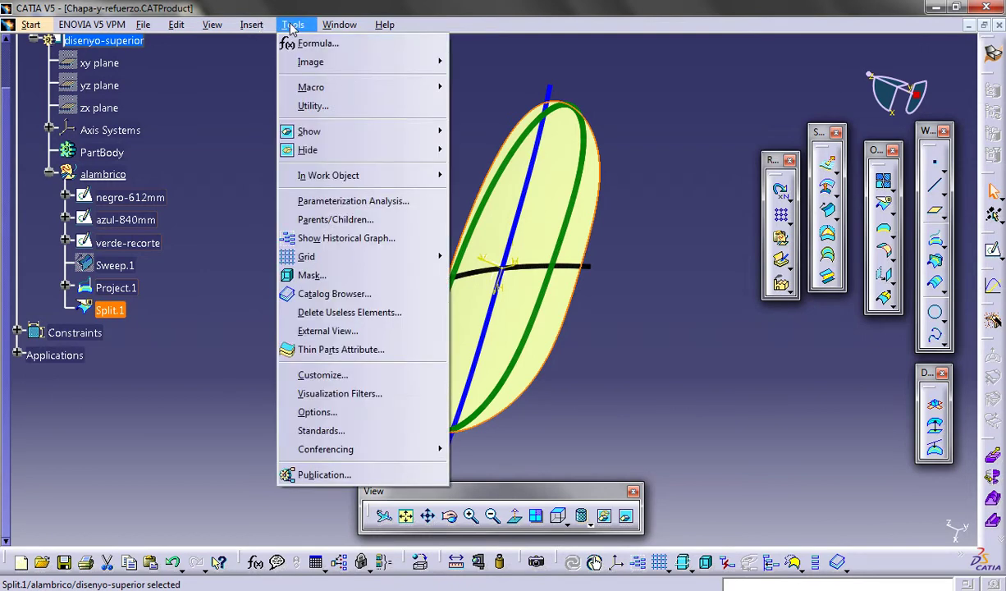
{"action": "left_click", "coordinate": [312, 479]}
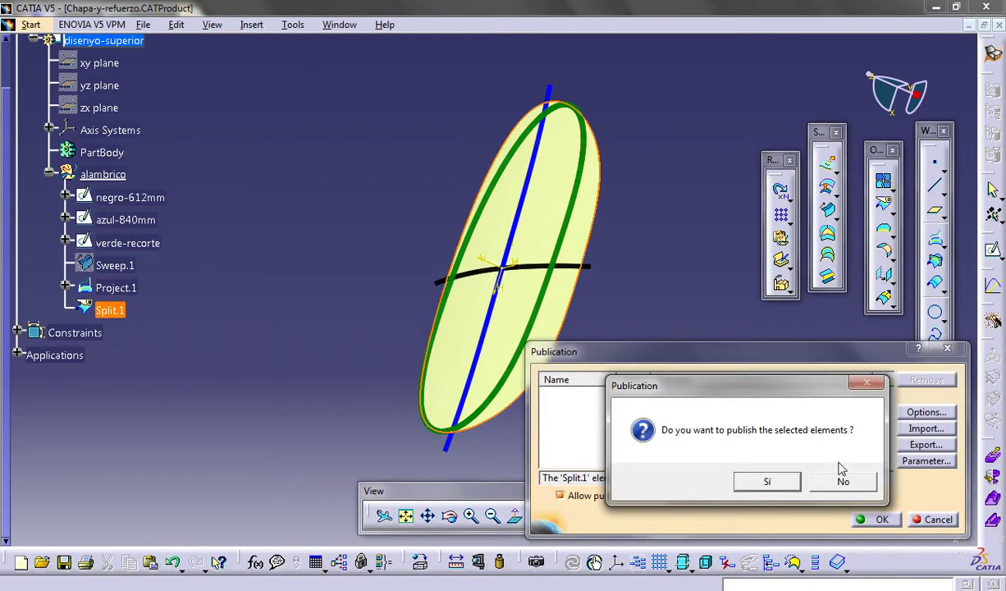
{"action": "left_click", "coordinate": [768, 482]}
{"action": "left_click", "coordinate": [543, 391]}
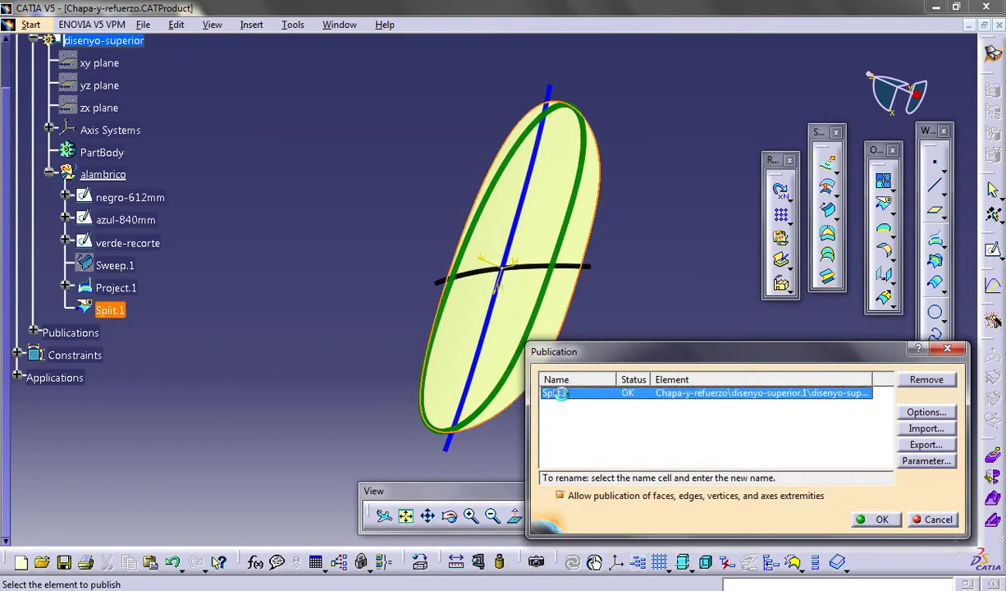
{"action": "left_click", "coordinate": [570, 393]}
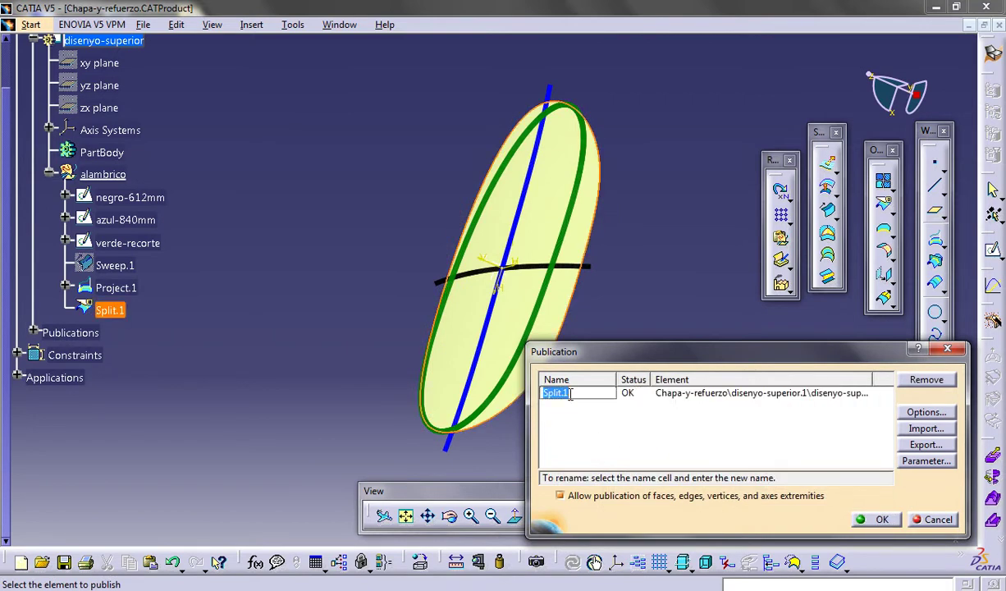
{"action": "type", "text": "SDS"}
{"action": "left_click", "coordinate": [871, 519]}
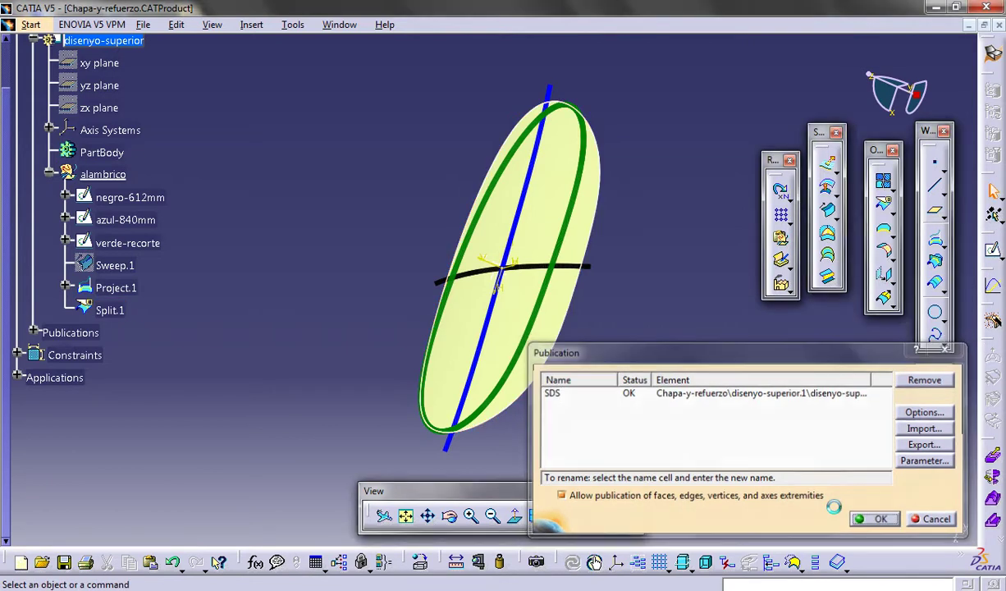